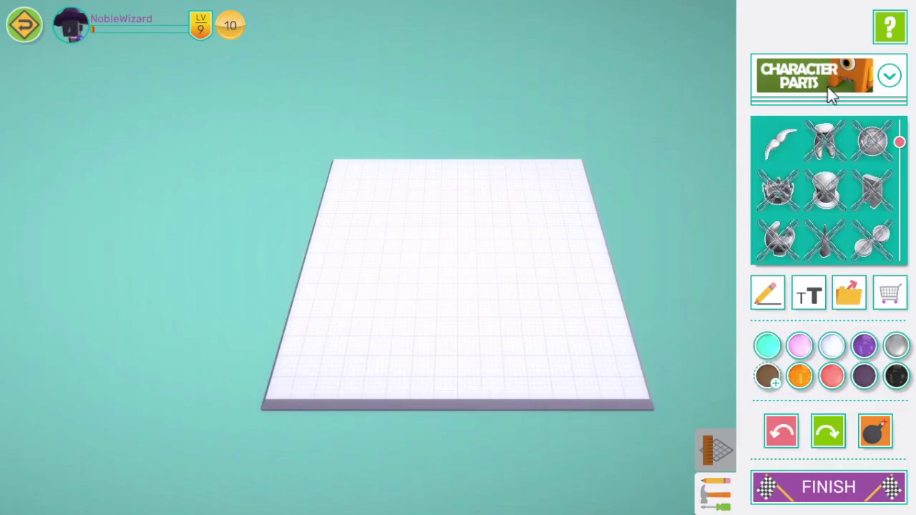
- Add a flat square, stretch it into a long vertical bar, centre it and colour it grey
{"action": "left_click", "coordinate": [828, 86]}
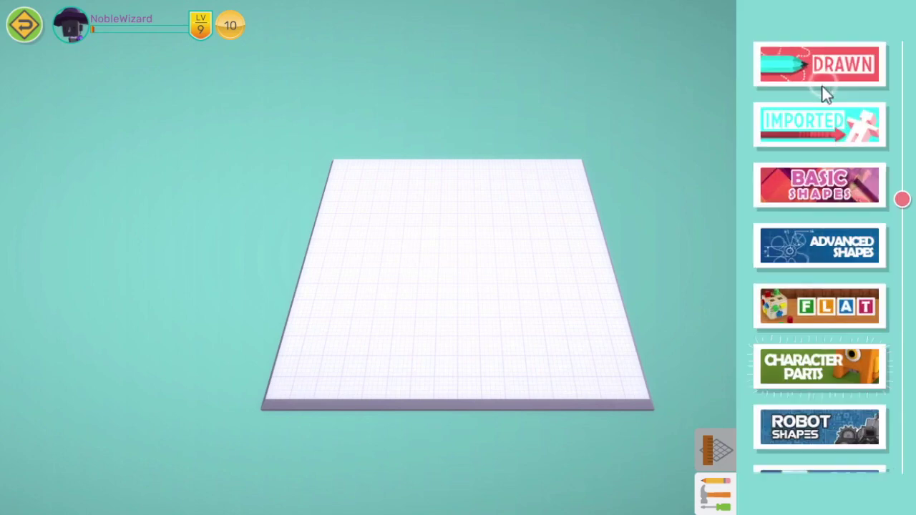
{"action": "left_click", "coordinate": [841, 306]}
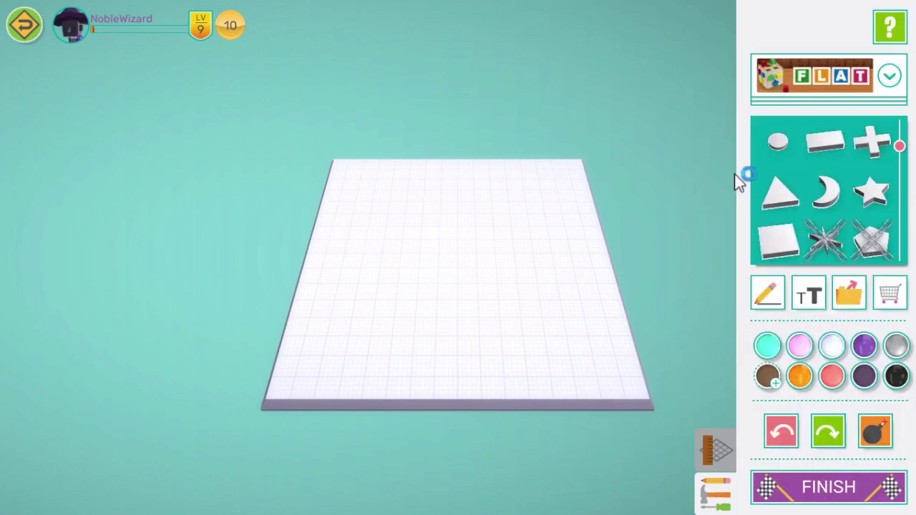
{"action": "left_click", "coordinate": [779, 238]}
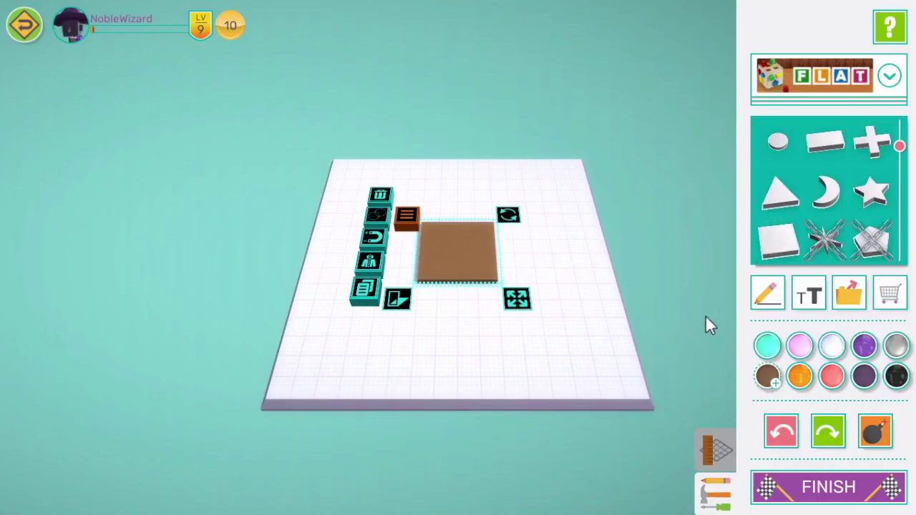
{"action": "left_click", "coordinate": [518, 301]}
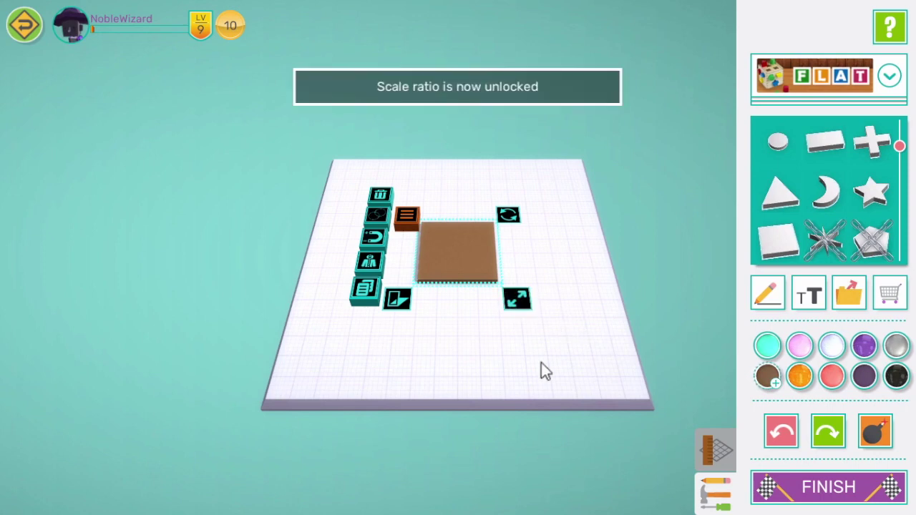
{"action": "left_click_drag", "start_coordinate": [524, 300], "coordinate": [488, 419]}
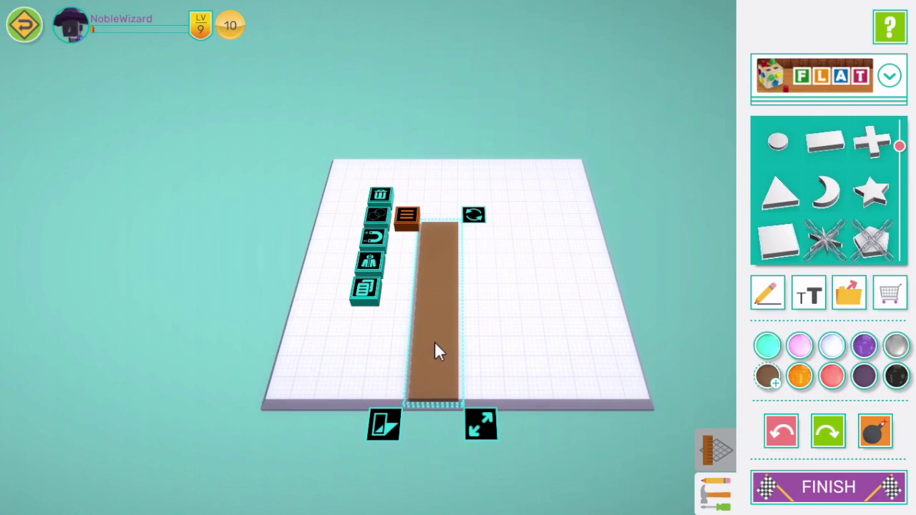
{"action": "left_click_drag", "start_coordinate": [435, 342], "coordinate": [461, 287]}
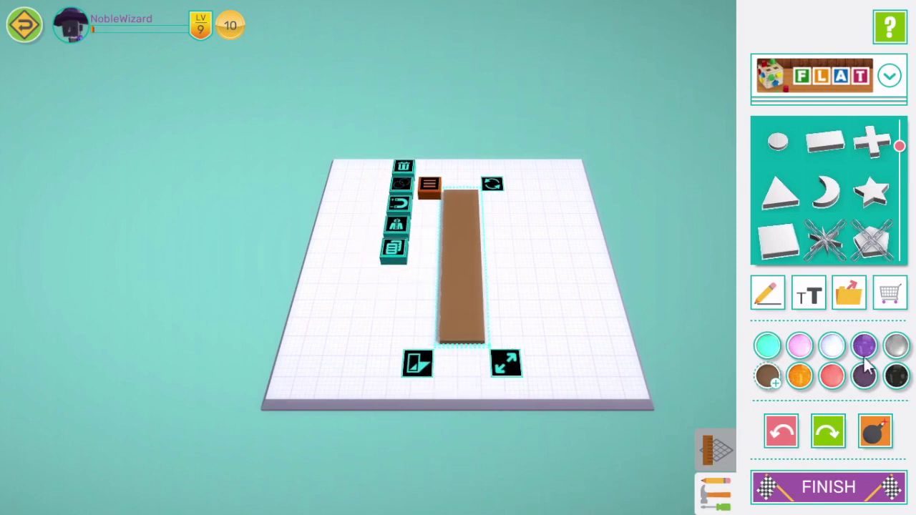
{"action": "left_click", "coordinate": [897, 348]}
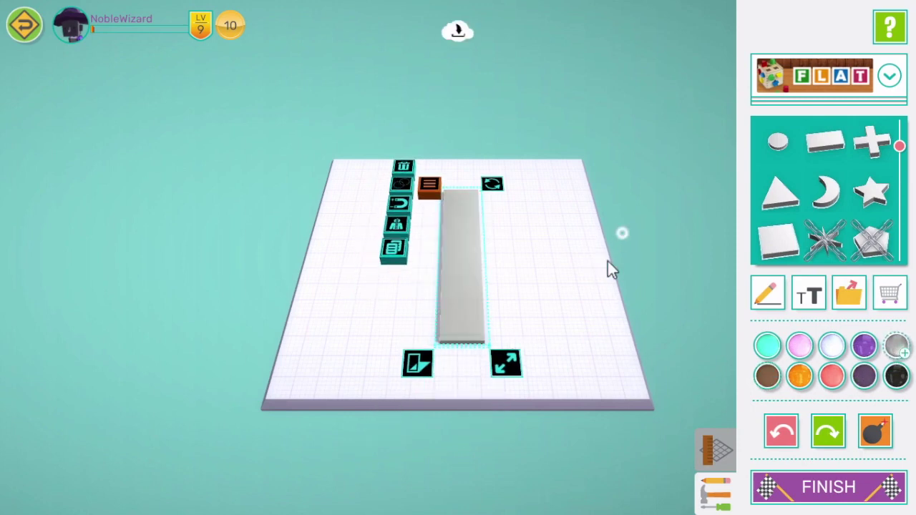
{"action": "left_click_drag", "start_coordinate": [608, 261], "coordinate": [534, 312]}
- Add the moustache character part, move it to the bar's top end and rotate it across
{"action": "left_click", "coordinate": [584, 296]}
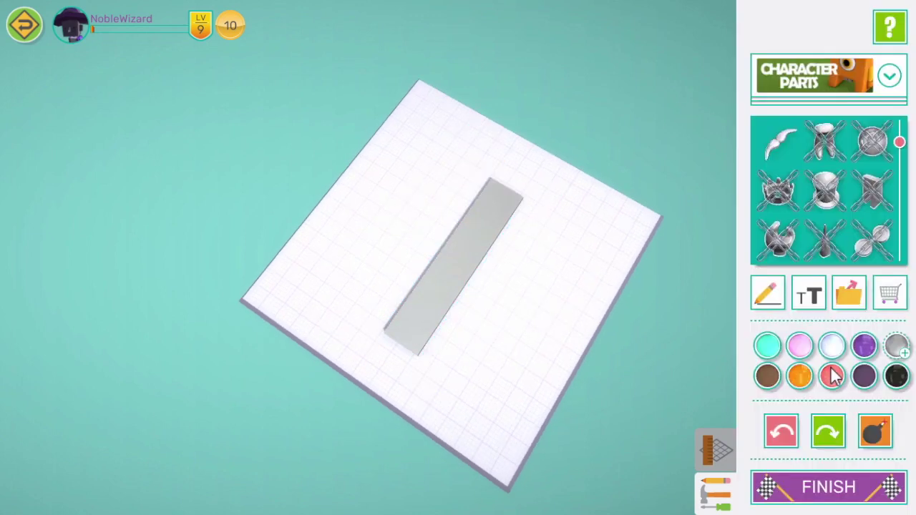
{"action": "left_click", "coordinate": [781, 139]}
{"action": "left_click_drag", "start_coordinate": [482, 418], "coordinate": [500, 367]}
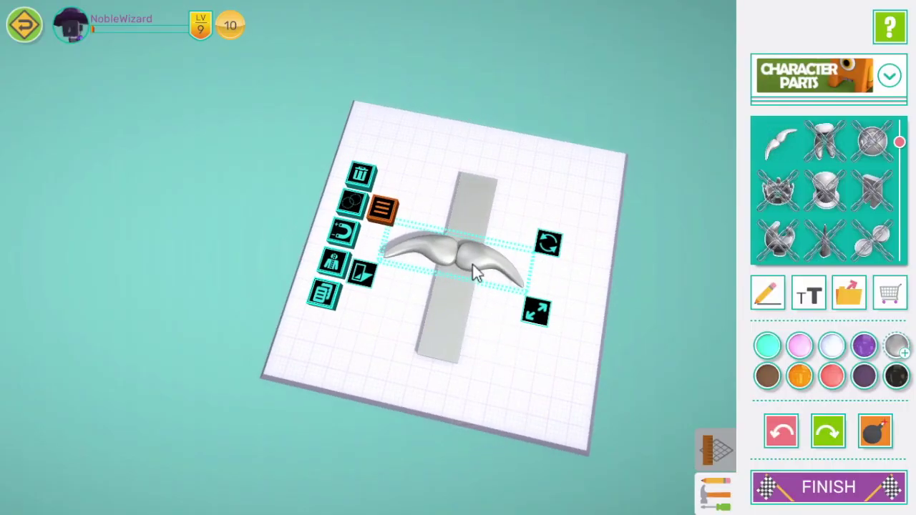
{"action": "left_click_drag", "start_coordinate": [472, 265], "coordinate": [493, 181]}
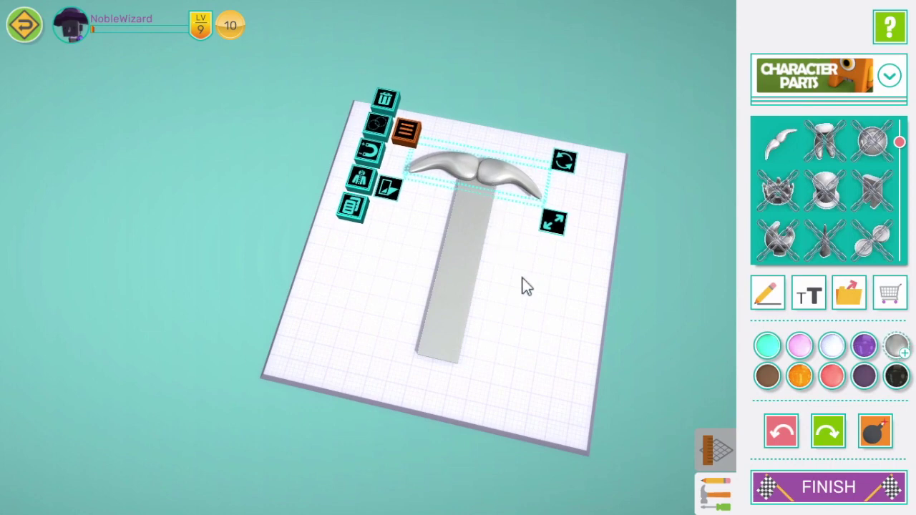
{"action": "left_click_drag", "start_coordinate": [514, 320], "coordinate": [504, 354]}
{"action": "scroll", "coordinate": [505, 344], "scroll_direction": "up", "scroll_amount": 2}
{"action": "scroll", "coordinate": [516, 329], "scroll_direction": "up", "scroll_amount": 2}
{"action": "scroll", "coordinate": [494, 347], "scroll_direction": "up", "scroll_amount": 2}
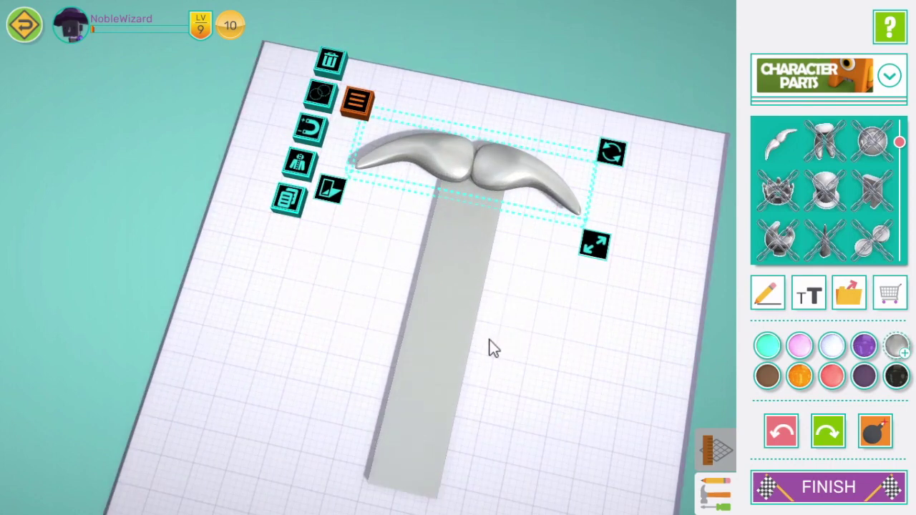
{"action": "mouse_move", "coordinate": [605, 166]}
{"action": "left_mouse_down"}
{"action": "mouse_move", "coordinate": [290, 156]}
{"action": "mouse_move", "coordinate": [278, 186]}
{"action": "mouse_move", "coordinate": [282, 231]}
{"action": "mouse_move", "coordinate": [277, 222]}
{"action": "left_mouse_up"}
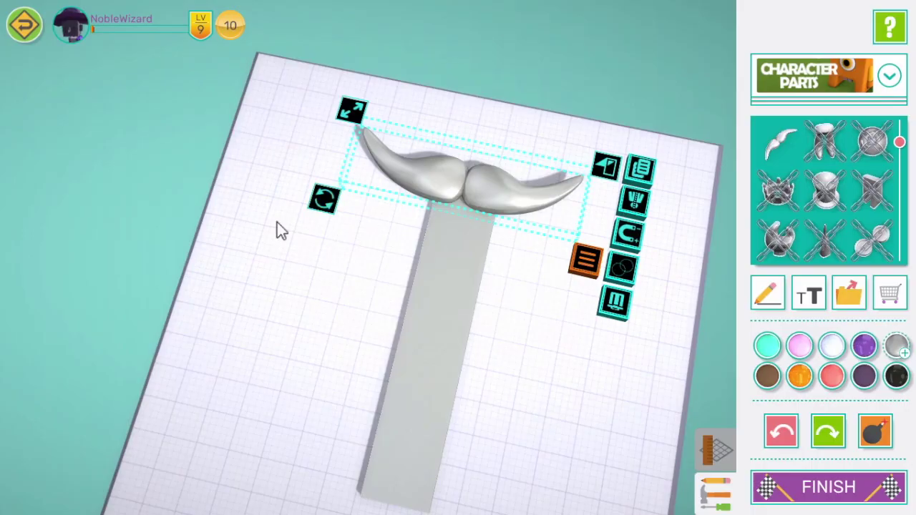
- Lock the moustache's scale ratio and enlarge it proportionally
{"action": "left_click", "coordinate": [280, 313]}
{"action": "left_click_drag", "start_coordinate": [232, 341], "coordinate": [368, 338]}
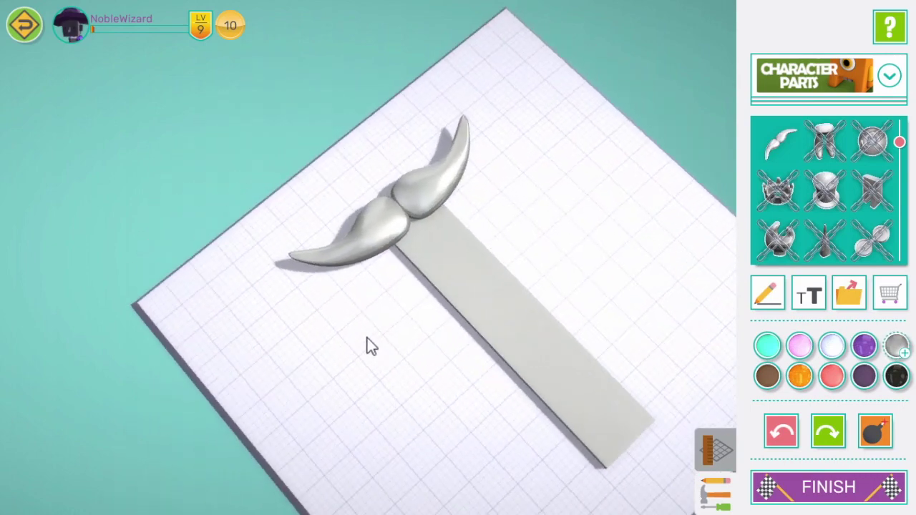
{"action": "left_click", "coordinate": [403, 268]}
{"action": "left_click", "coordinate": [265, 264]}
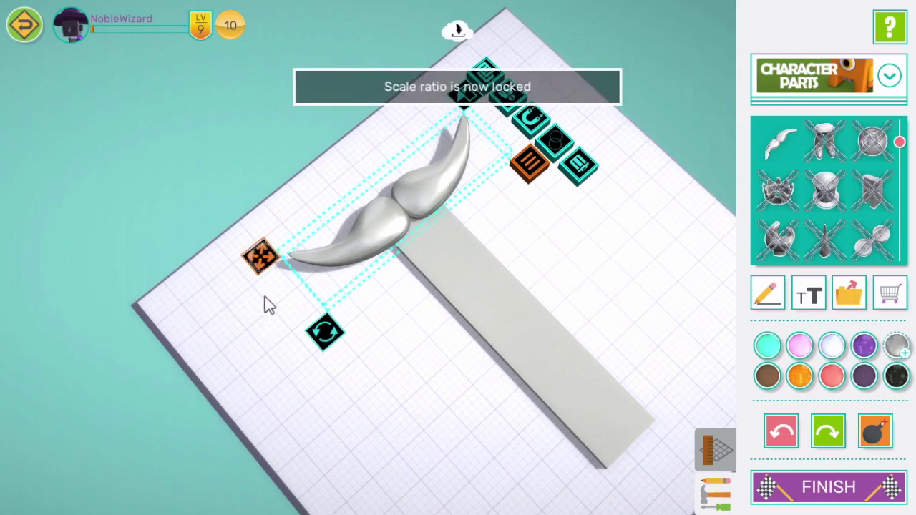
{"action": "left_click_drag", "start_coordinate": [262, 260], "coordinate": [237, 265]}
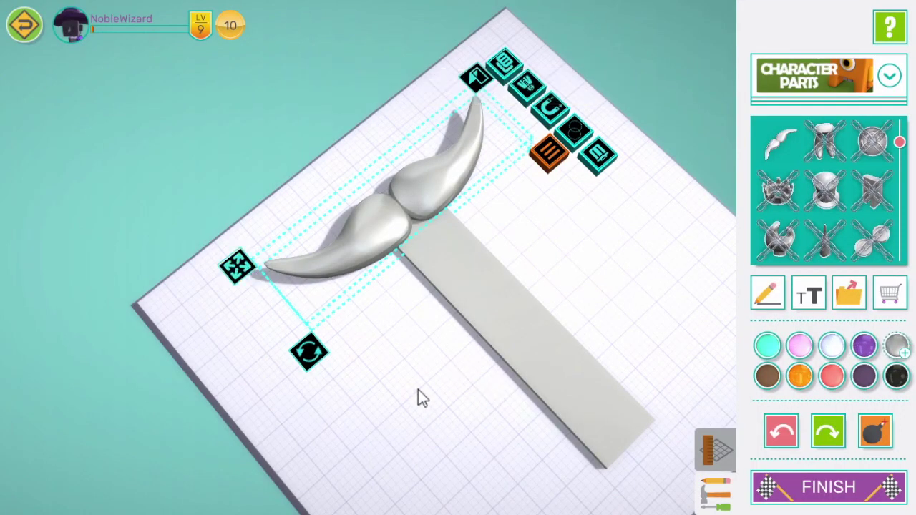
{"action": "mouse_move", "coordinate": [418, 390]}
{"action": "right_mouse_down"}
{"action": "mouse_move", "coordinate": [446, 349]}
{"action": "mouse_move", "coordinate": [605, 250]}
{"action": "mouse_move", "coordinate": [609, 232]}
{"action": "right_mouse_up"}
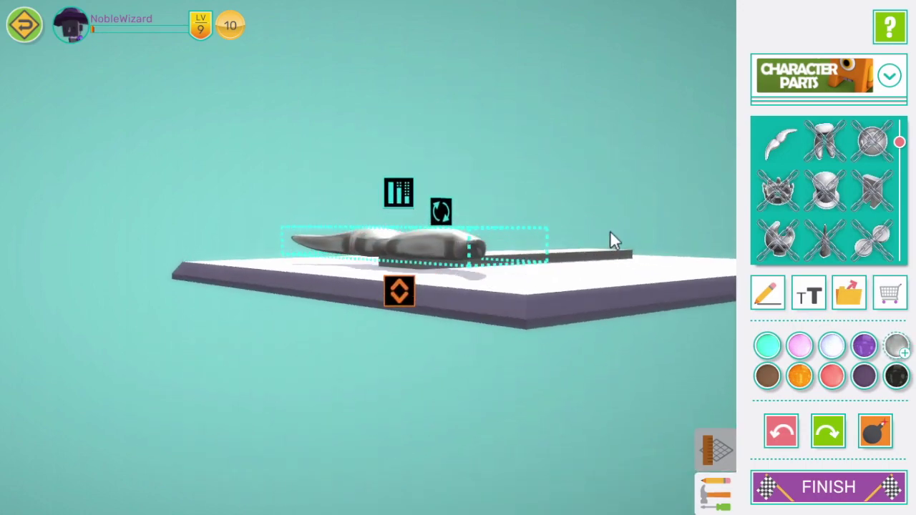
- Lower the moustache flat onto the board and colour it brown
{"action": "left_click", "coordinate": [398, 294]}
{"action": "left_click_drag", "start_coordinate": [398, 295], "coordinate": [398, 303]}
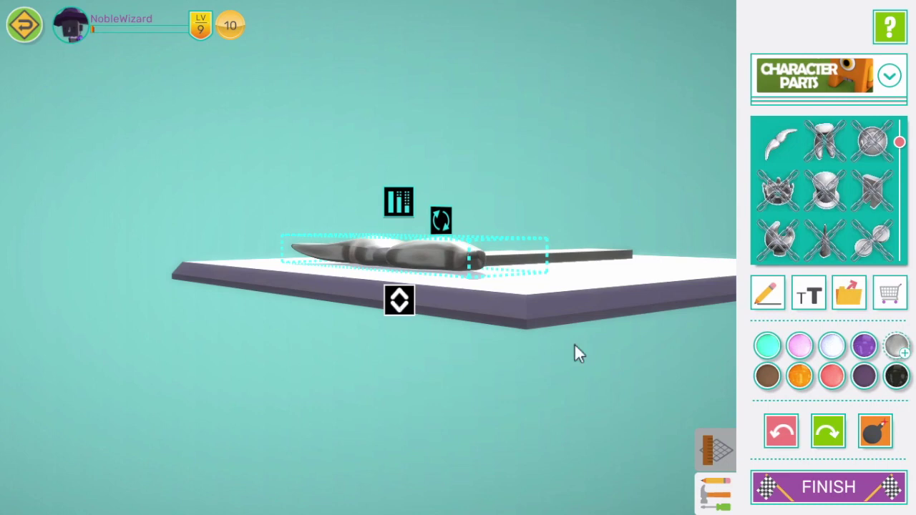
{"action": "left_click", "coordinate": [767, 376]}
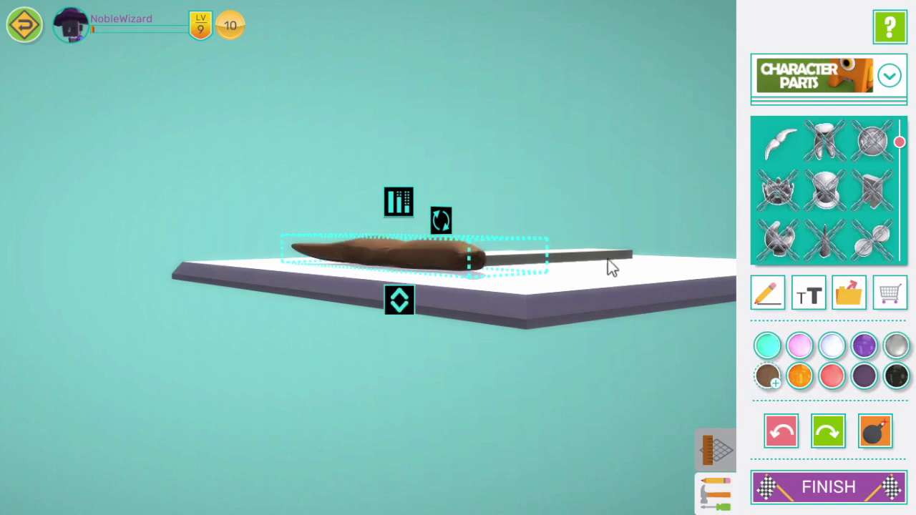
{"action": "mouse_move", "coordinate": [620, 279]}
{"action": "left_mouse_down"}
{"action": "mouse_move", "coordinate": [522, 353]}
{"action": "mouse_move", "coordinate": [463, 365]}
{"action": "mouse_move", "coordinate": [431, 347]}
{"action": "left_mouse_up"}
- Add a flat disc, shrink it to eye size above the moustache centre and colour it white
{"action": "left_click", "coordinate": [812, 82]}
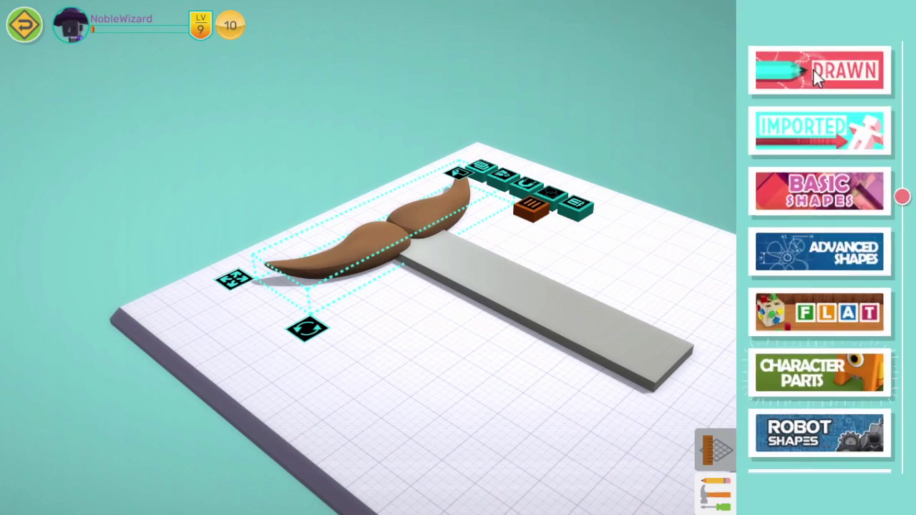
{"action": "left_click", "coordinate": [819, 310]}
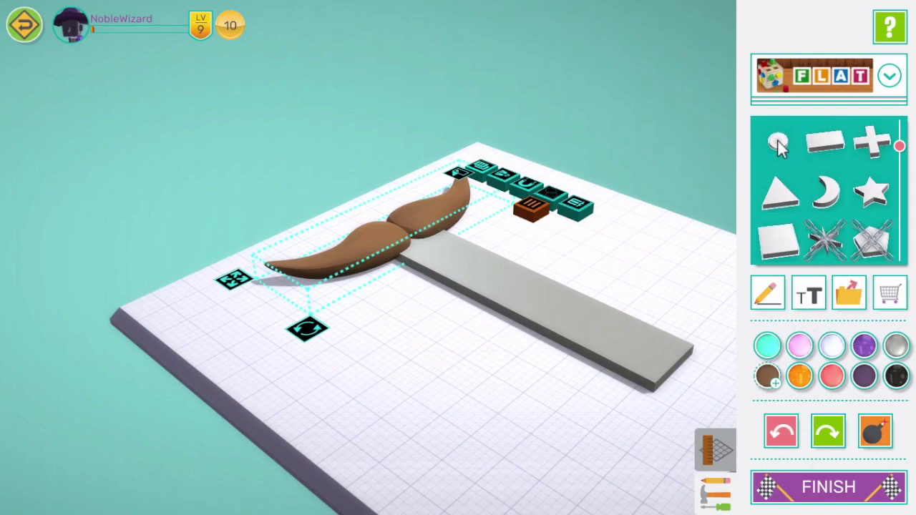
{"action": "left_click_drag", "start_coordinate": [779, 144], "coordinate": [538, 364]}
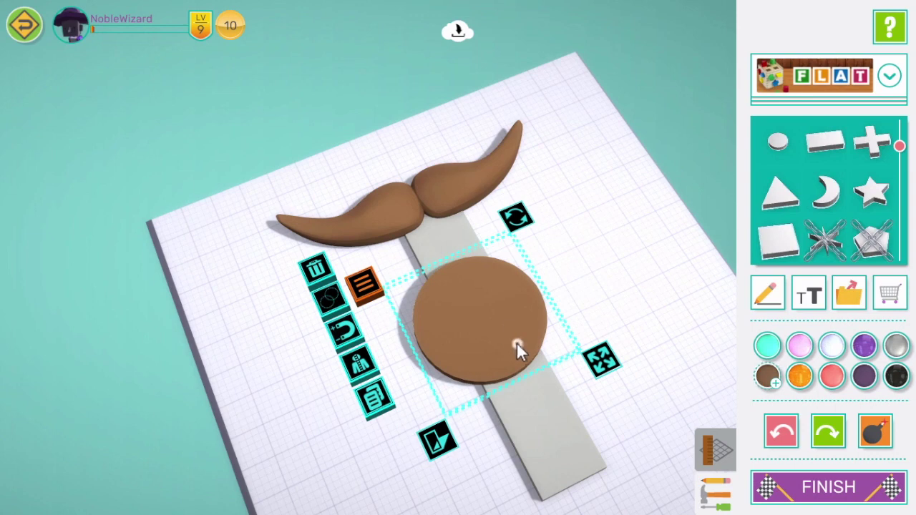
{"action": "left_click_drag", "start_coordinate": [517, 342], "coordinate": [398, 195]}
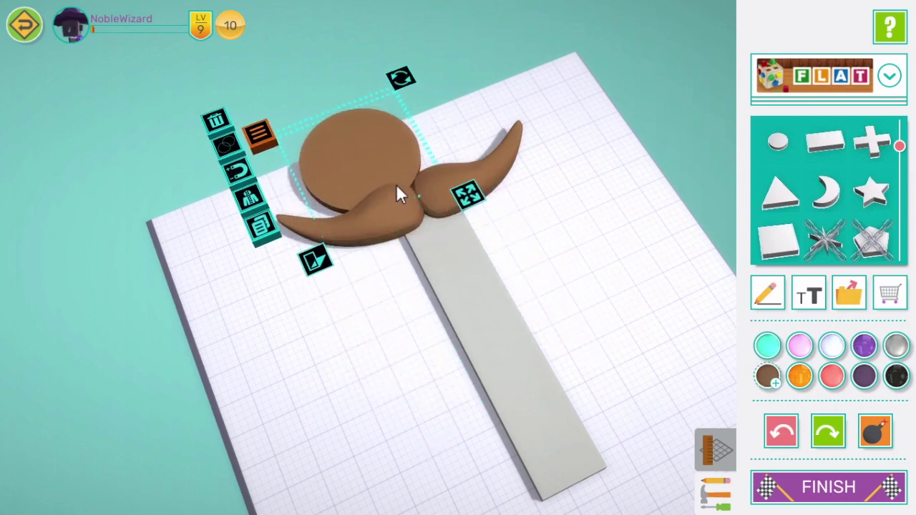
{"action": "left_click_drag", "start_coordinate": [472, 202], "coordinate": [429, 189]}
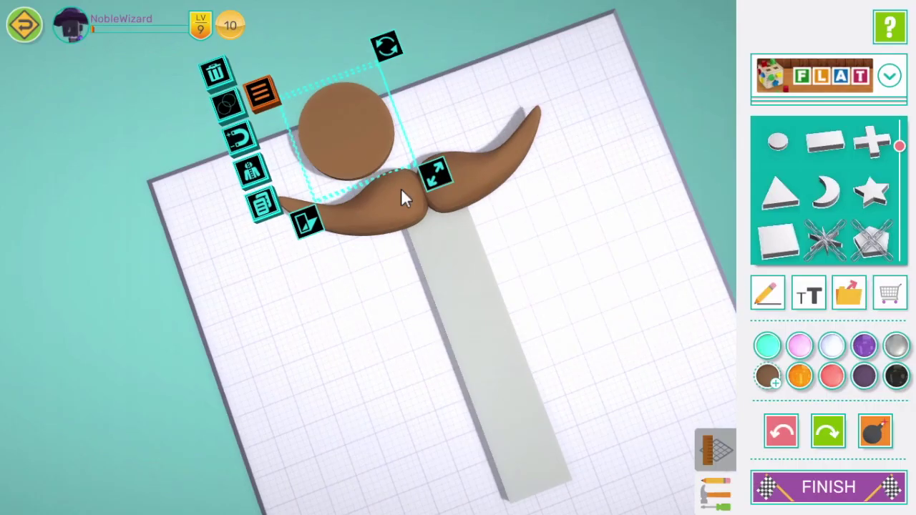
{"action": "scroll", "coordinate": [445, 319], "scroll_direction": "up", "scroll_amount": 3}
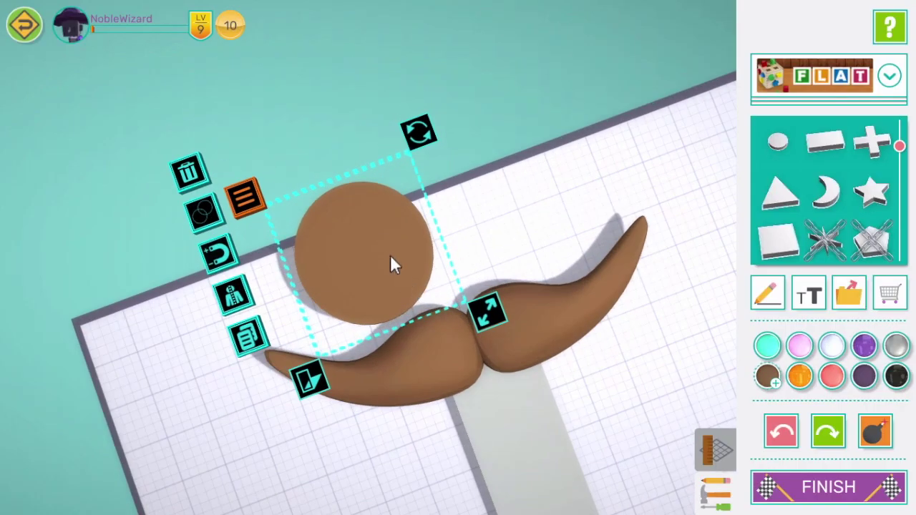
{"action": "left_click_drag", "start_coordinate": [390, 256], "coordinate": [421, 277]}
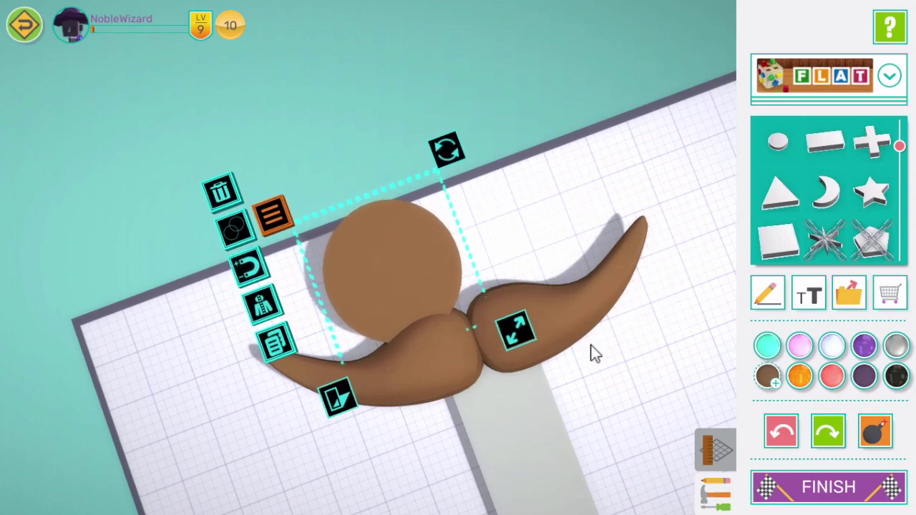
{"action": "left_click", "coordinate": [833, 348]}
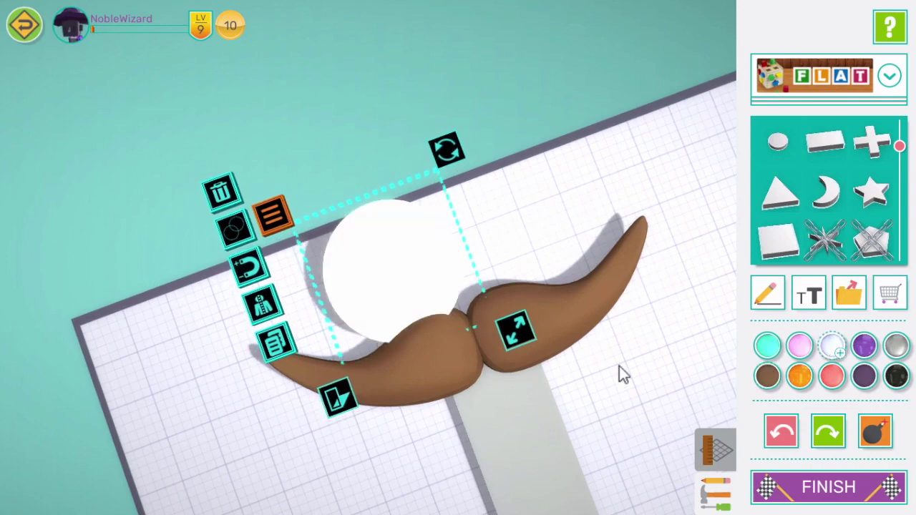
- Duplicate the white disc and move the copy right to form a second eye
{"action": "mouse_move", "coordinate": [660, 413]}
{"action": "left_mouse_down"}
{"action": "mouse_move", "coordinate": [632, 398]}
{"action": "mouse_move", "coordinate": [597, 354]}
{"action": "mouse_move", "coordinate": [672, 324]}
{"action": "mouse_move", "coordinate": [739, 261]}
{"action": "mouse_move", "coordinate": [663, 242]}
{"action": "left_mouse_up"}
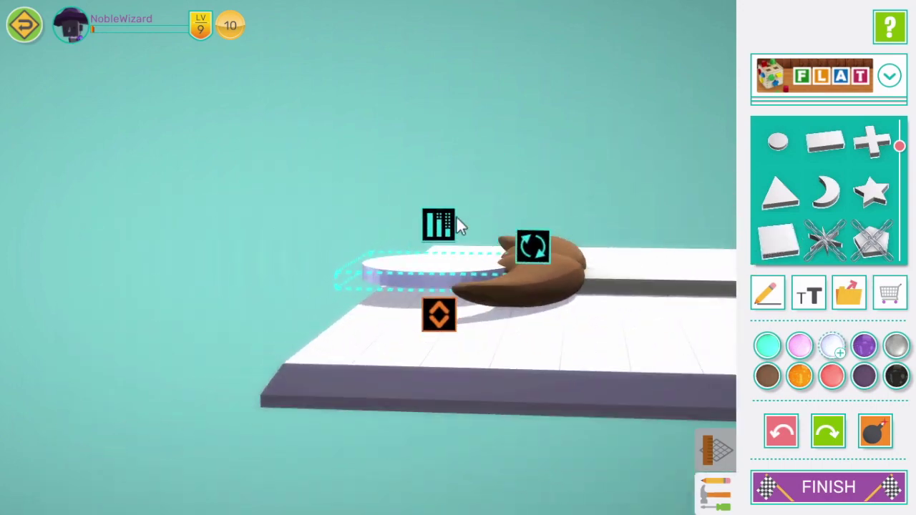
{"action": "mouse_move", "coordinate": [663, 233]}
{"action": "left_mouse_down"}
{"action": "mouse_move", "coordinate": [509, 357]}
{"action": "mouse_move", "coordinate": [492, 394]}
{"action": "mouse_move", "coordinate": [355, 346]}
{"action": "left_mouse_up"}
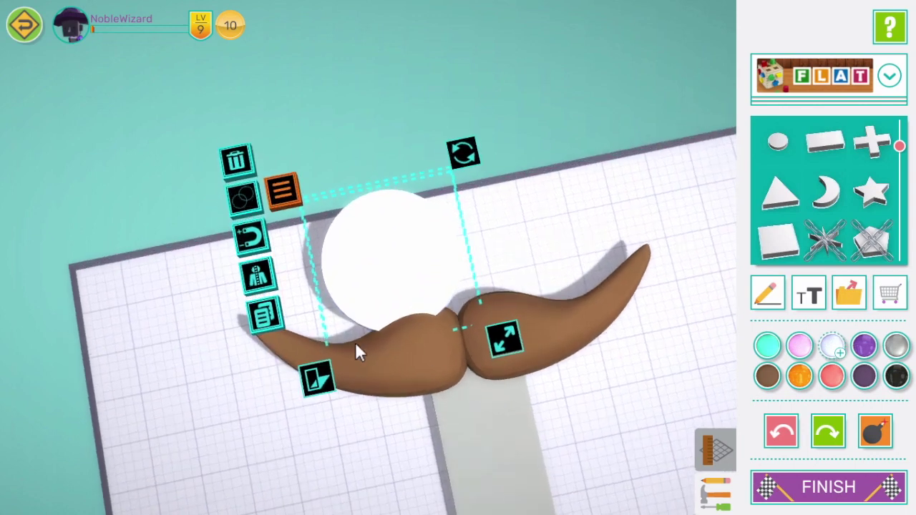
{"action": "left_click", "coordinate": [266, 322]}
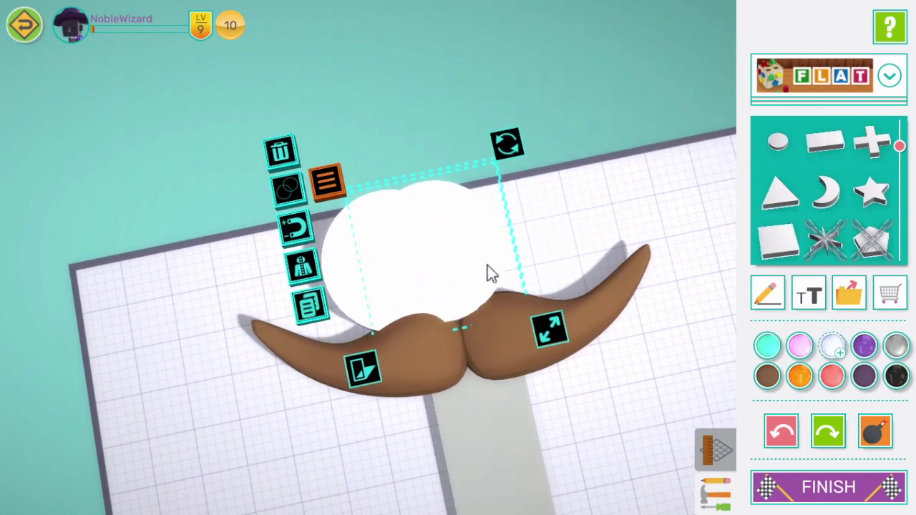
{"action": "mouse_move", "coordinate": [488, 265]}
{"action": "left_mouse_down"}
{"action": "mouse_move", "coordinate": [518, 262]}
{"action": "mouse_move", "coordinate": [522, 251]}
{"action": "left_mouse_up"}
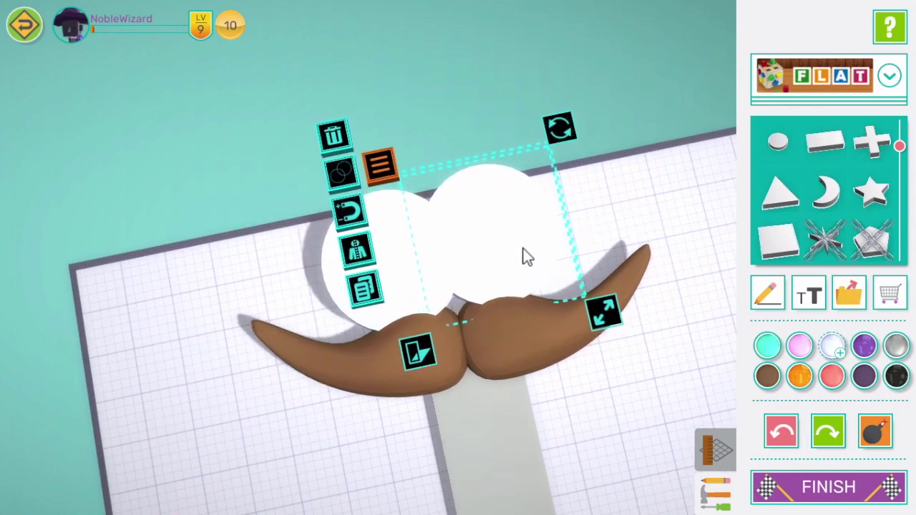
{"action": "left_click_drag", "start_coordinate": [528, 251], "coordinate": [526, 250]}
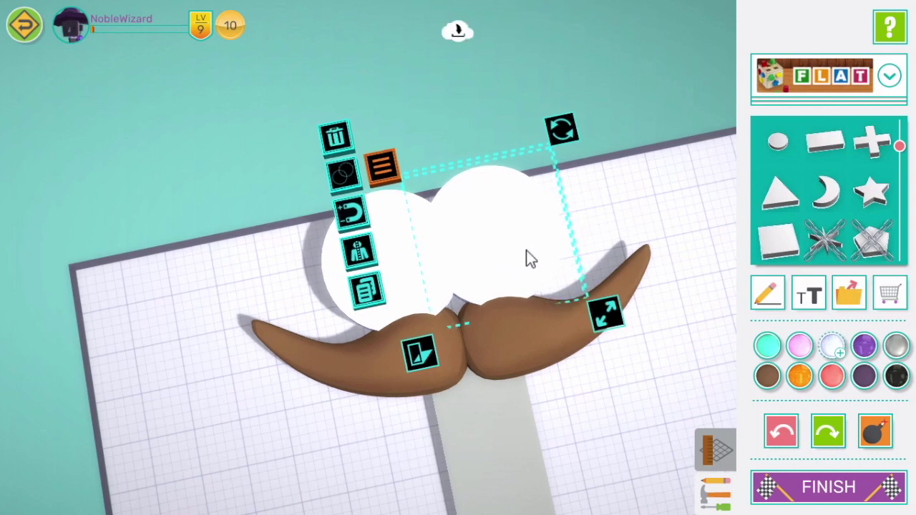
{"action": "left_click", "coordinate": [584, 428]}
{"action": "left_click_drag", "start_coordinate": [560, 427], "coordinate": [261, 504]}
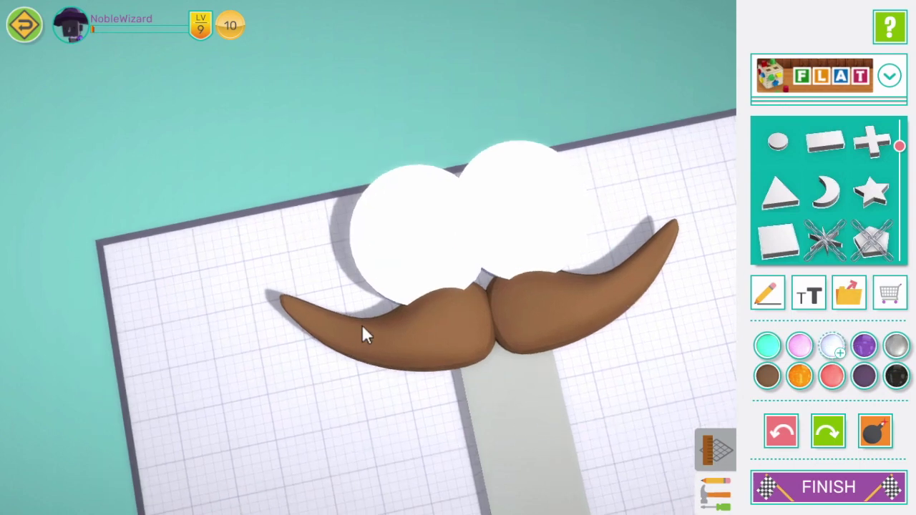
- Duplicate an eye with the magnet on, move the copy over the left eye and shrink it to pupil size
{"action": "left_click", "coordinate": [393, 228]}
{"action": "left_click", "coordinate": [289, 285]}
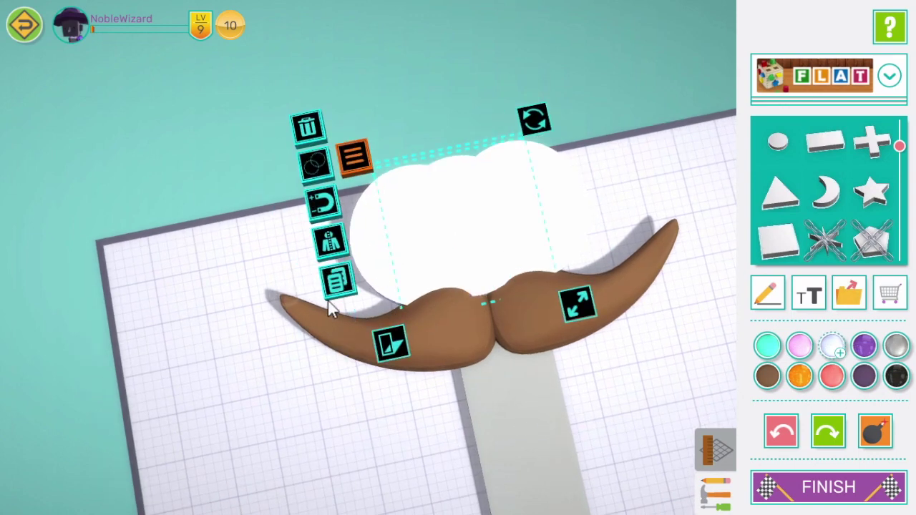
{"action": "left_click", "coordinate": [327, 203]}
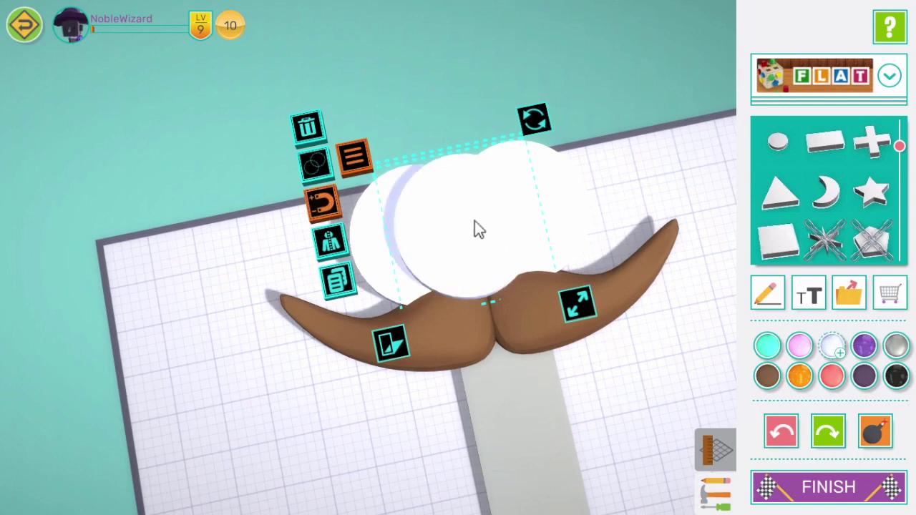
{"action": "left_click_drag", "start_coordinate": [475, 221], "coordinate": [428, 216]}
{"action": "mouse_move", "coordinate": [533, 306]}
{"action": "left_mouse_down"}
{"action": "mouse_move", "coordinate": [541, 306]}
{"action": "mouse_move", "coordinate": [493, 278]}
{"action": "left_mouse_up"}
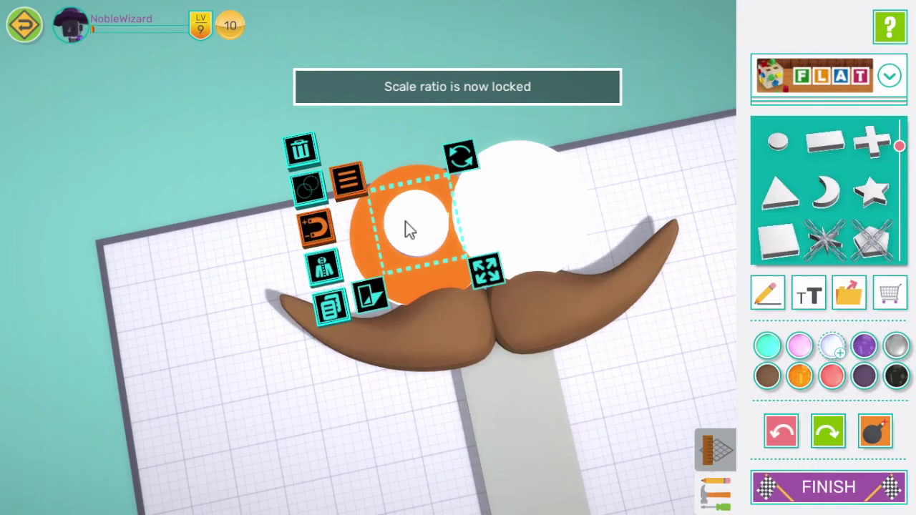
- Nudge the small circle within the left eye and colour it black
{"action": "left_click_drag", "start_coordinate": [407, 229], "coordinate": [402, 224]}
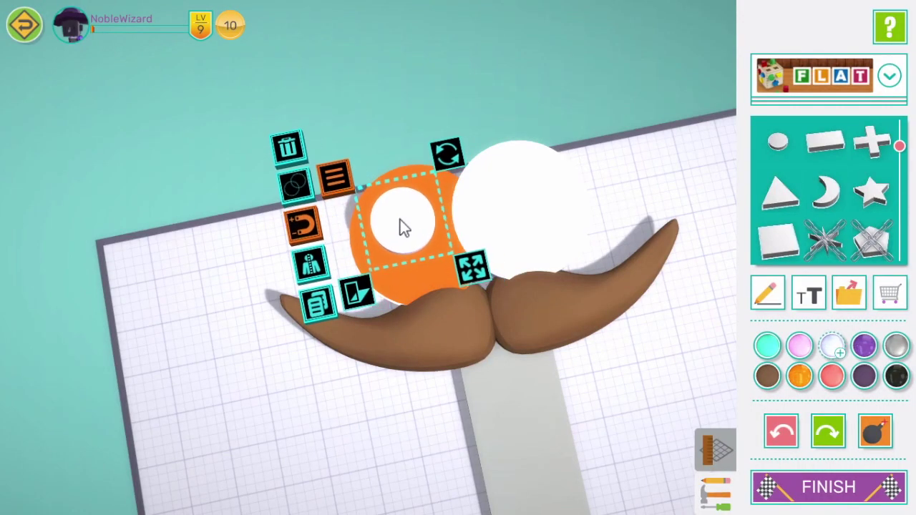
{"action": "left_click", "coordinate": [897, 375]}
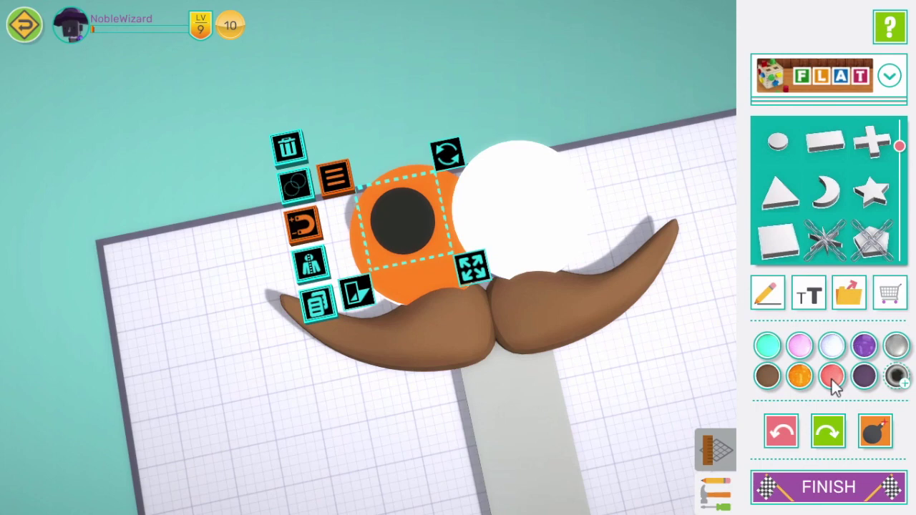
{"action": "left_click", "coordinate": [399, 393]}
- Copy the black pupil onto the right eye, then add a smaller overlapping pupil there
{"action": "left_click", "coordinate": [392, 215]}
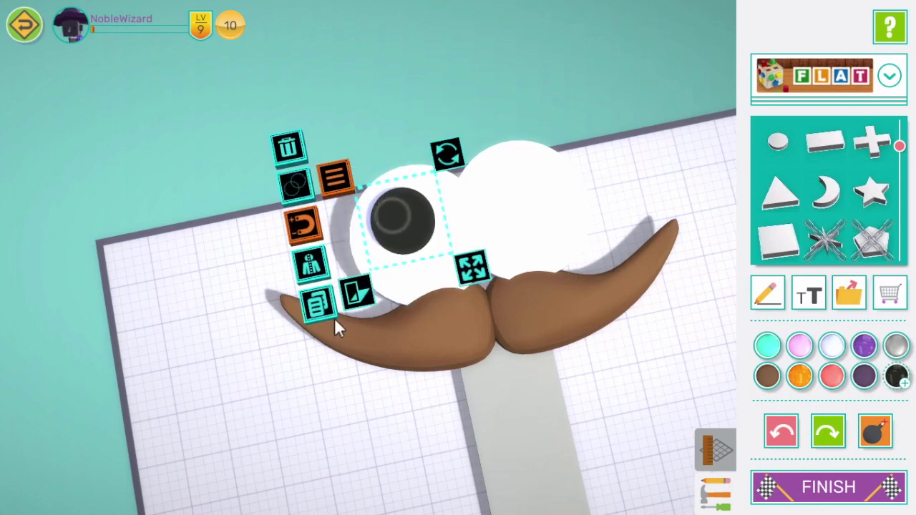
{"action": "left_click", "coordinate": [317, 304]}
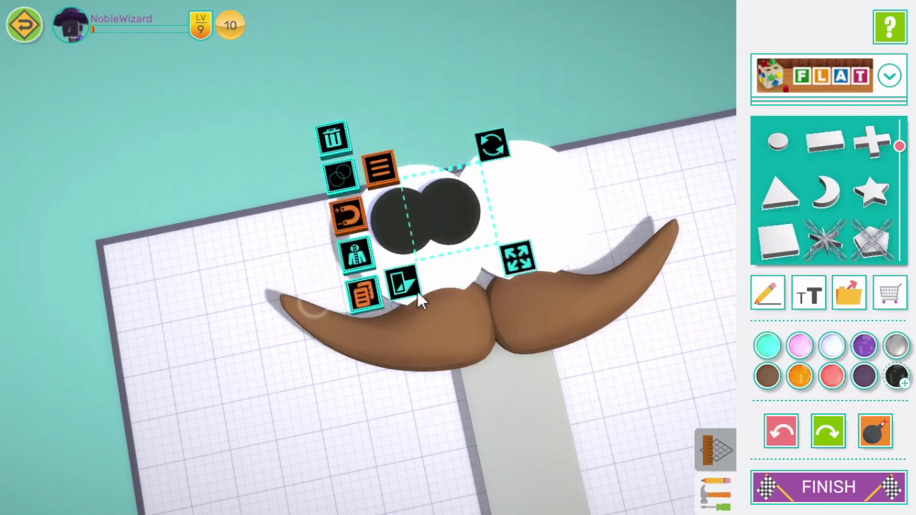
{"action": "left_click_drag", "start_coordinate": [445, 219], "coordinate": [534, 193]}
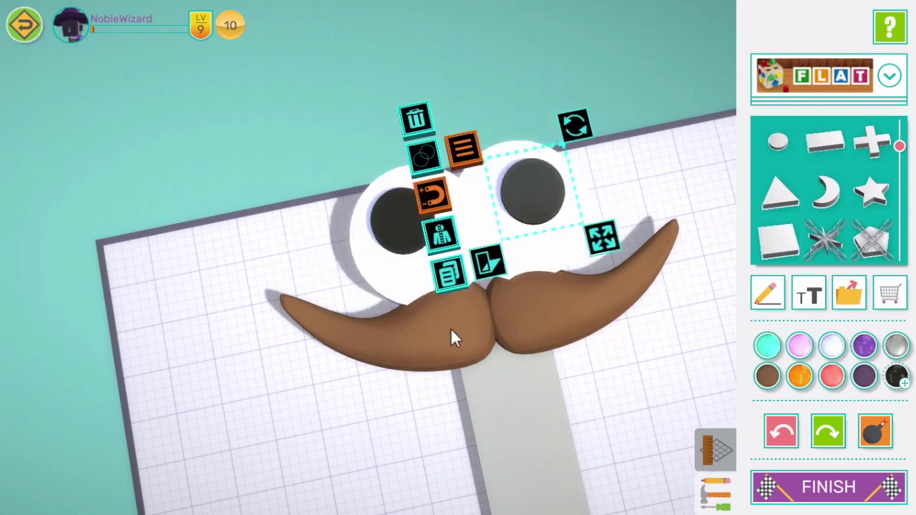
{"action": "left_click", "coordinate": [450, 276]}
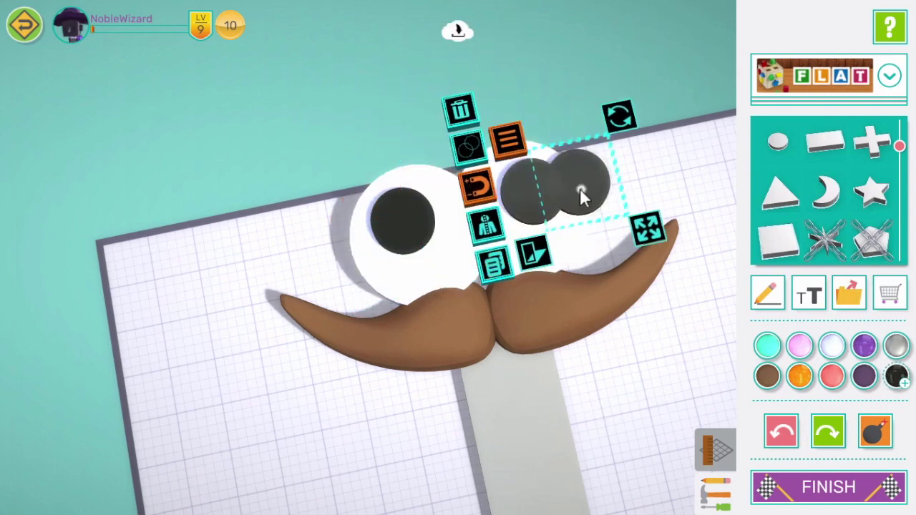
{"action": "left_click_drag", "start_coordinate": [580, 188], "coordinate": [546, 193]}
{"action": "left_click_drag", "start_coordinate": [615, 231], "coordinate": [593, 218]}
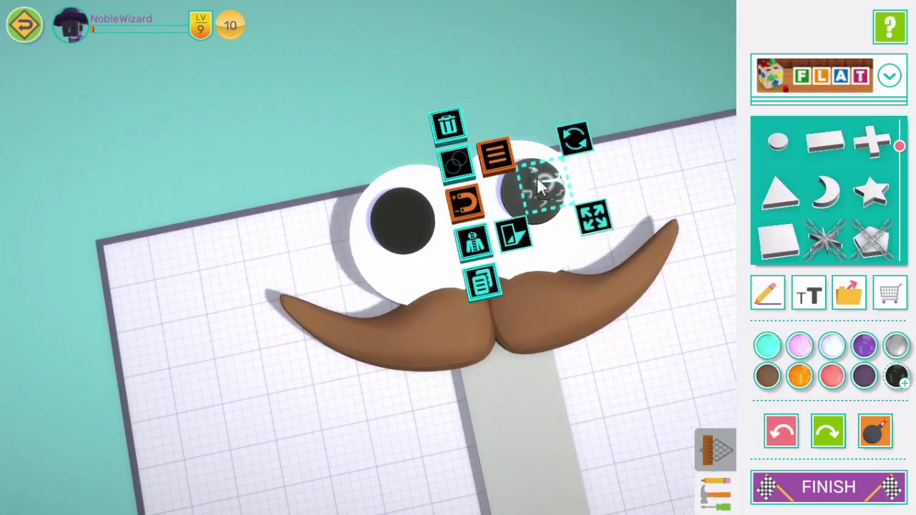
{"action": "left_click_drag", "start_coordinate": [541, 189], "coordinate": [538, 182]}
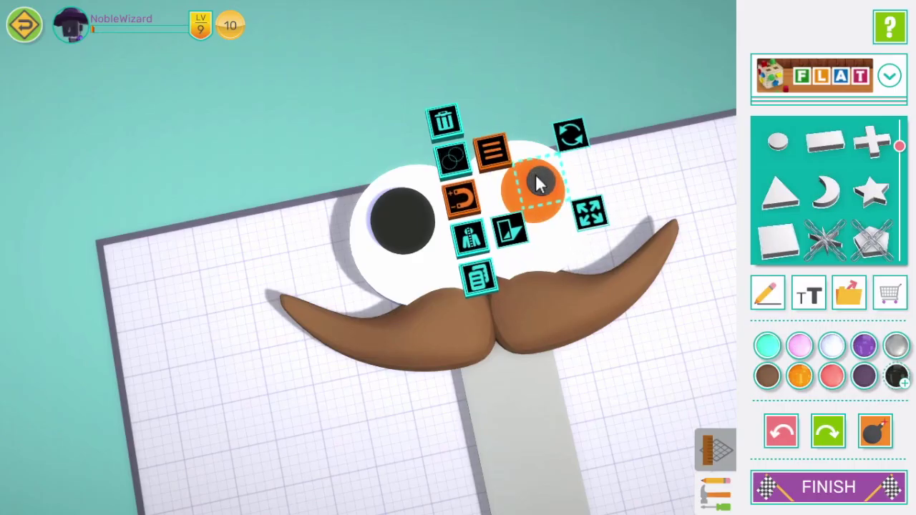
- Colour the small pupil white as a highlight and copy it onto the left pupil
{"action": "left_click", "coordinate": [832, 348]}
{"action": "left_click", "coordinate": [479, 277]}
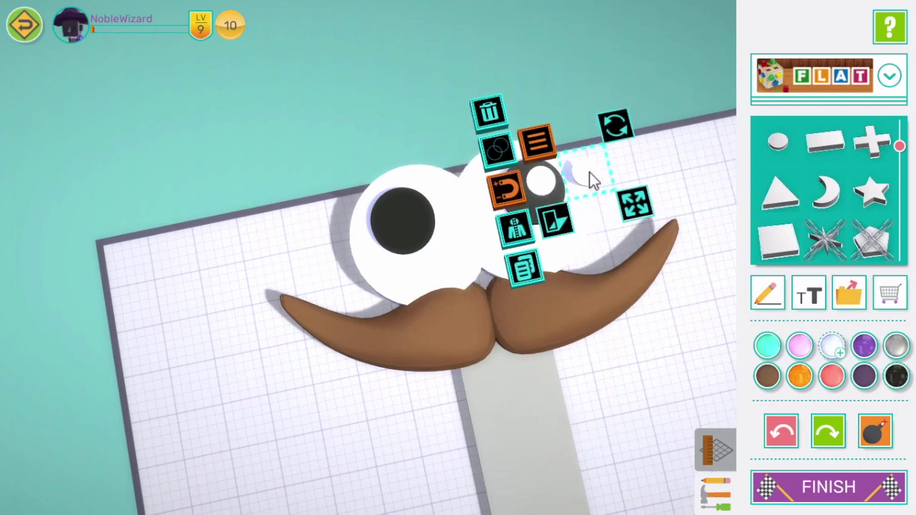
{"action": "left_click_drag", "start_coordinate": [589, 183], "coordinate": [401, 210]}
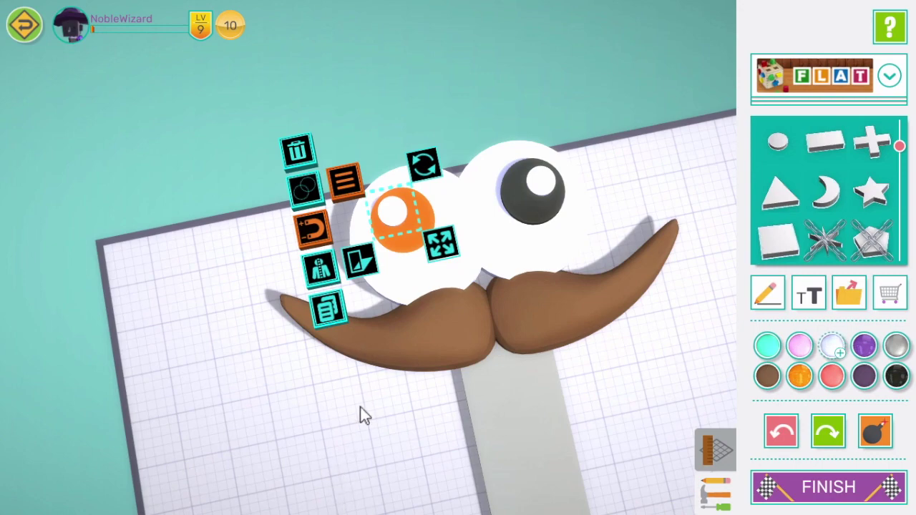
{"action": "left_click", "coordinate": [366, 477]}
{"action": "mouse_move", "coordinate": [367, 477]}
{"action": "left_mouse_down"}
{"action": "mouse_move", "coordinate": [486, 321]}
{"action": "mouse_move", "coordinate": [525, 299]}
{"action": "mouse_move", "coordinate": [374, 389]}
{"action": "mouse_move", "coordinate": [334, 451]}
{"action": "left_mouse_up"}
- Zoom toward the stick's bottom end and scroll the shape palette down to the locked shapes
{"action": "mouse_move", "coordinate": [371, 357]}
{"action": "left_mouse_down"}
{"action": "mouse_move", "coordinate": [386, 398]}
{"action": "mouse_move", "coordinate": [349, 434]}
{"action": "mouse_move", "coordinate": [361, 388]}
{"action": "mouse_move", "coordinate": [341, 289]}
{"action": "mouse_move", "coordinate": [405, 328]}
{"action": "left_mouse_up"}
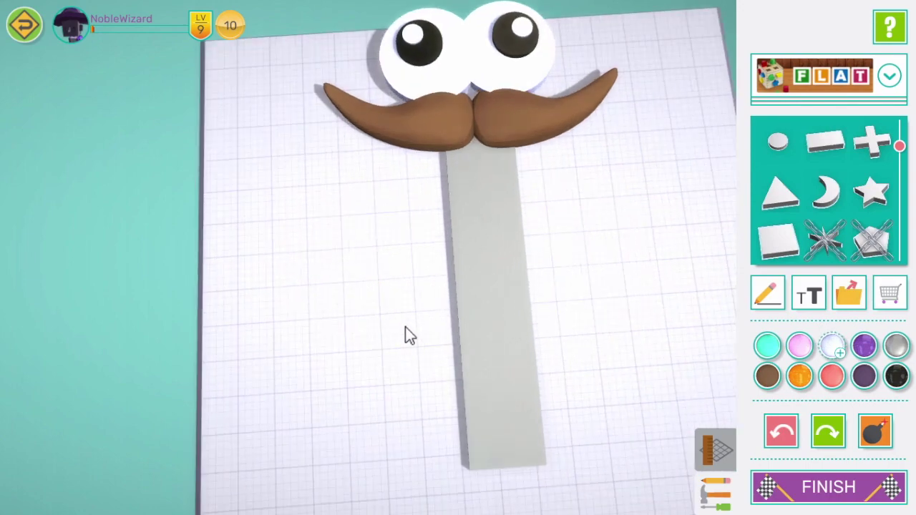
{"action": "scroll", "coordinate": [367, 307], "scroll_direction": "up", "scroll_amount": 2}
{"action": "scroll", "coordinate": [358, 308], "scroll_direction": "up", "scroll_amount": 2}
{"action": "scroll", "coordinate": [348, 293], "scroll_direction": "up", "scroll_amount": 2}
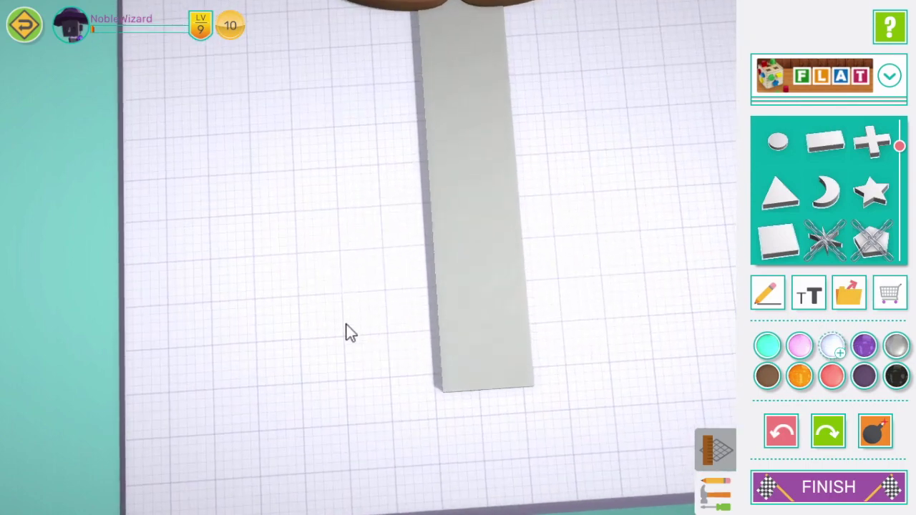
{"action": "scroll", "coordinate": [345, 331], "scroll_direction": "up", "scroll_amount": 2}
{"action": "mouse_move", "coordinate": [371, 320]}
{"action": "left_mouse_down"}
{"action": "mouse_move", "coordinate": [384, 370]}
{"action": "mouse_move", "coordinate": [372, 317]}
{"action": "mouse_move", "coordinate": [484, 300]}
{"action": "left_mouse_up"}
{"action": "left_click_drag", "start_coordinate": [832, 242], "coordinate": [834, 143]}
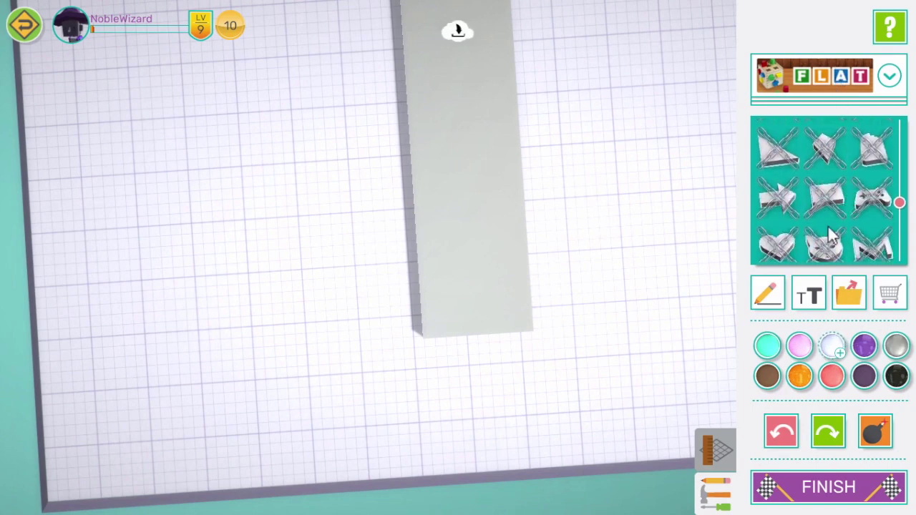
- Buy the locked Makers Empire M shape for 1 token and return to the design
{"action": "left_click", "coordinate": [869, 247]}
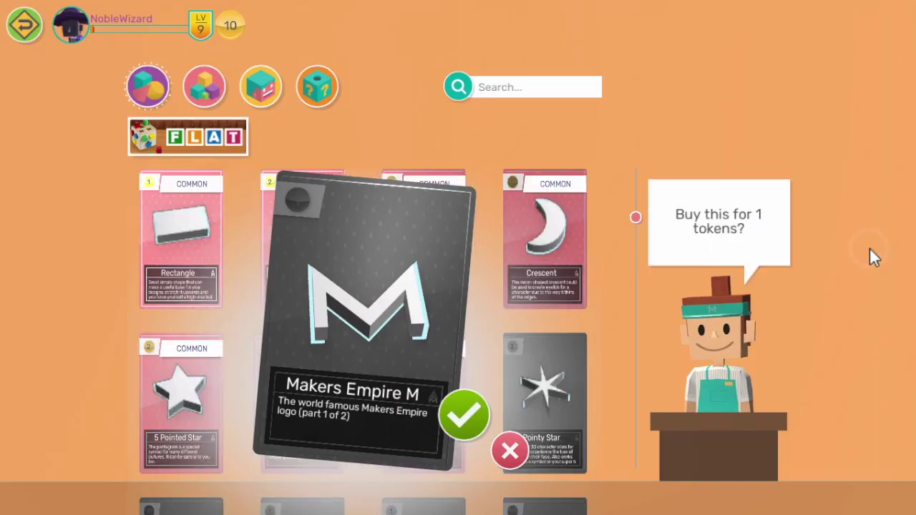
{"action": "left_click", "coordinate": [465, 418]}
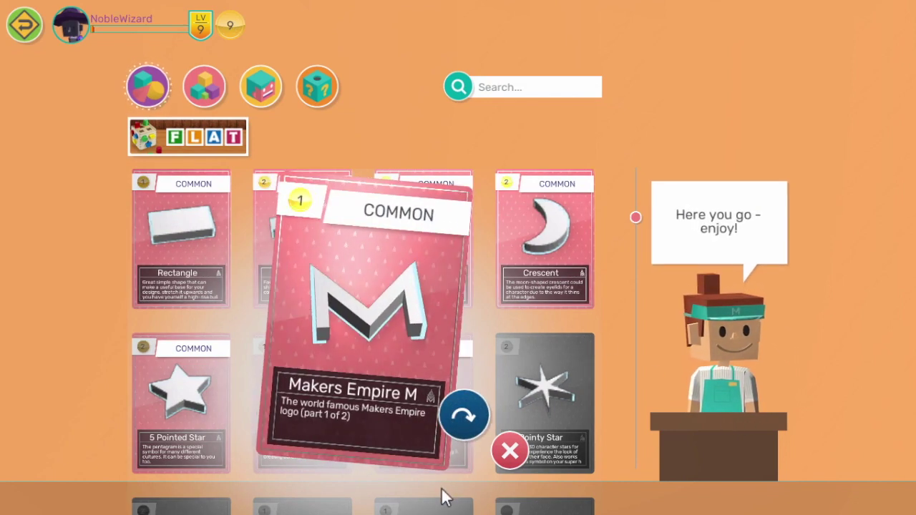
{"action": "left_click", "coordinate": [469, 418]}
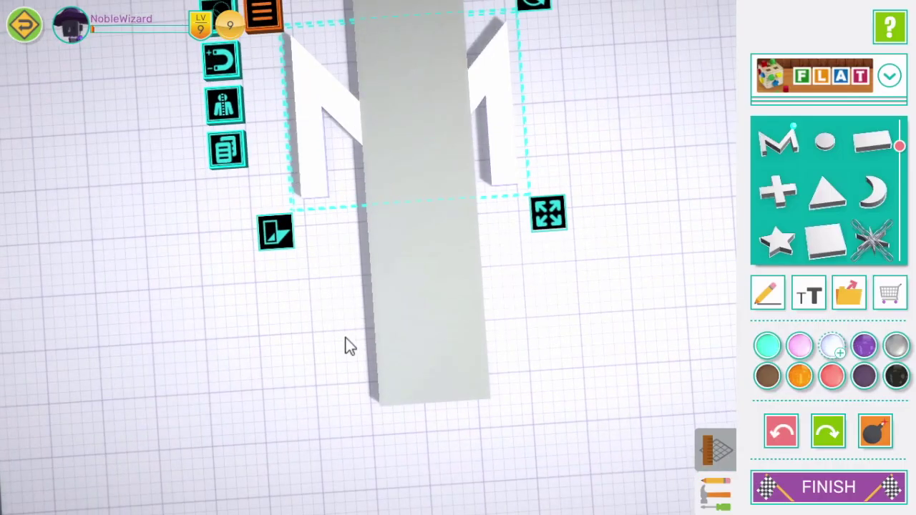
- Move the M down to the stick's bottom end, shrink it and colour it teal
{"action": "left_click_drag", "start_coordinate": [326, 123], "coordinate": [360, 430]}
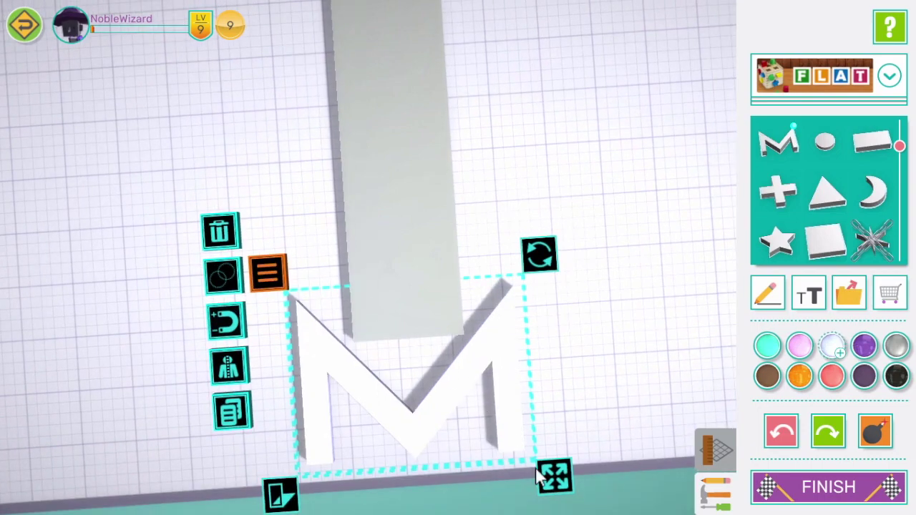
{"action": "mouse_move", "coordinate": [552, 478]}
{"action": "left_mouse_down"}
{"action": "mouse_move", "coordinate": [508, 448]}
{"action": "mouse_move", "coordinate": [523, 447]}
{"action": "left_mouse_up"}
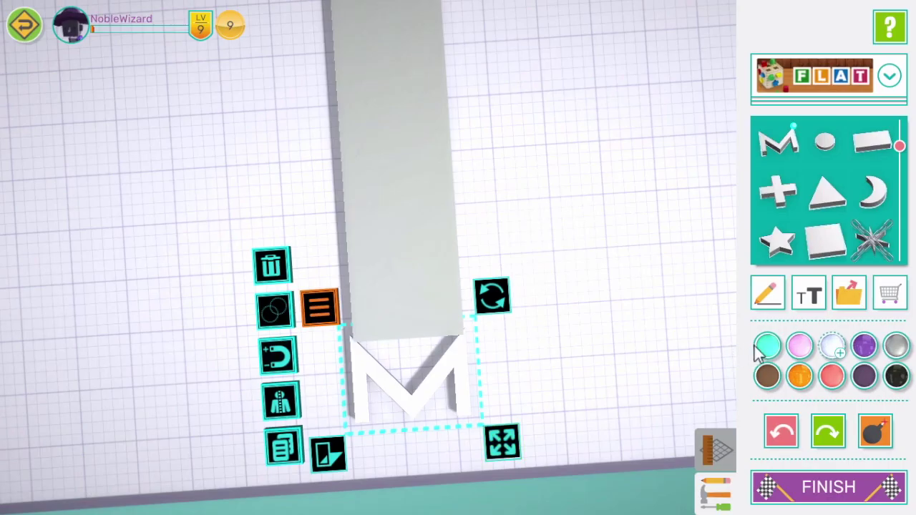
{"action": "left_click", "coordinate": [765, 348]}
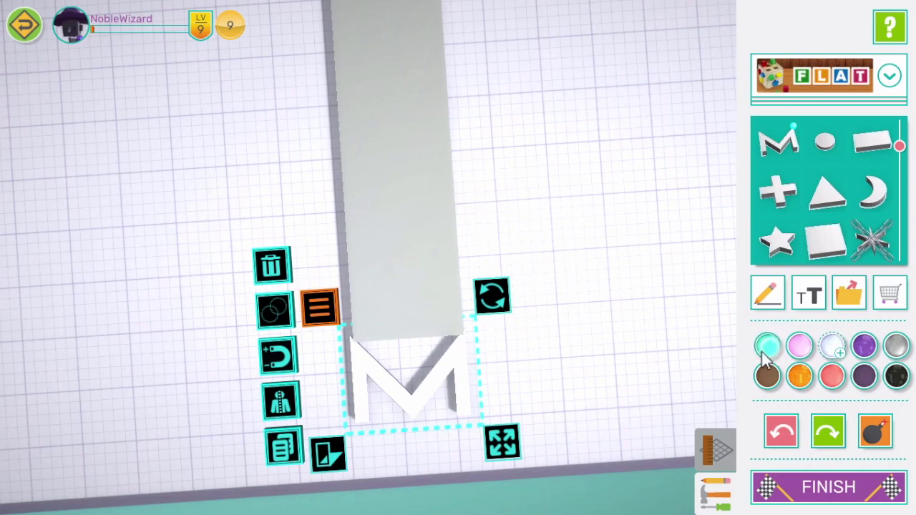
- Nudge the teal M so its tops overlap the grey bar's bottom end
{"action": "left_click", "coordinate": [564, 425]}
{"action": "scroll", "coordinate": [411, 304], "scroll_direction": "up", "scroll_amount": 3}
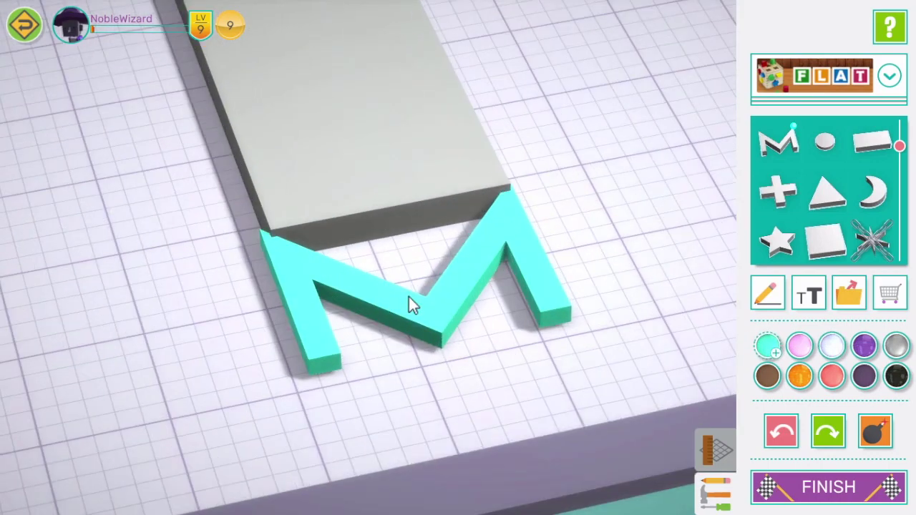
{"action": "left_click_drag", "start_coordinate": [366, 304], "coordinate": [380, 306]}
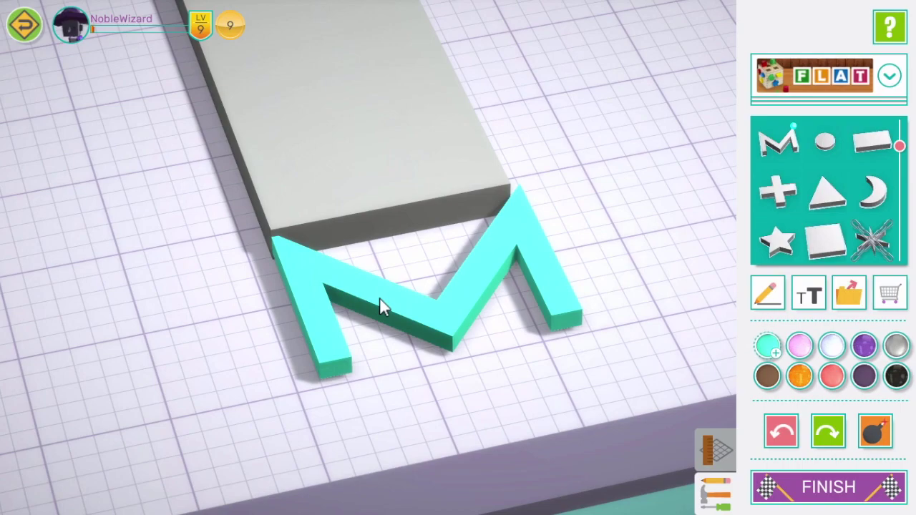
{"action": "left_click", "coordinate": [437, 305]}
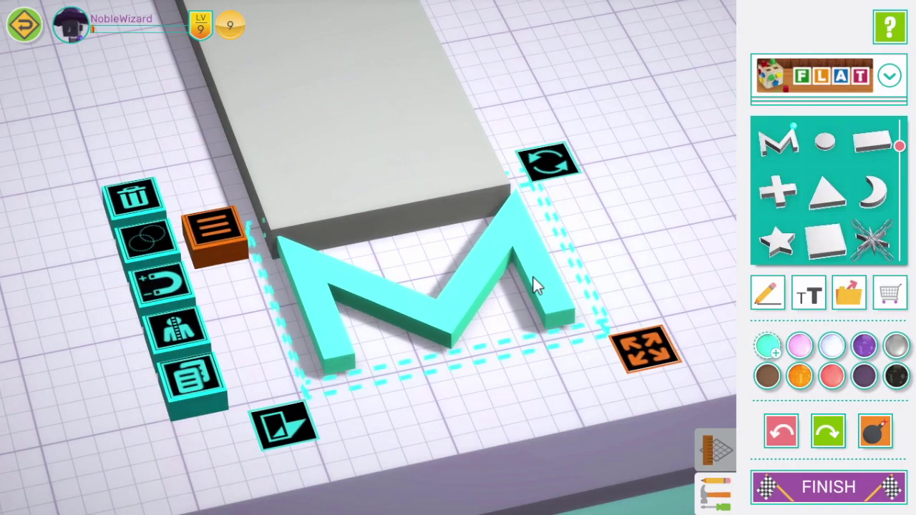
{"action": "left_click_drag", "start_coordinate": [522, 254], "coordinate": [500, 210]}
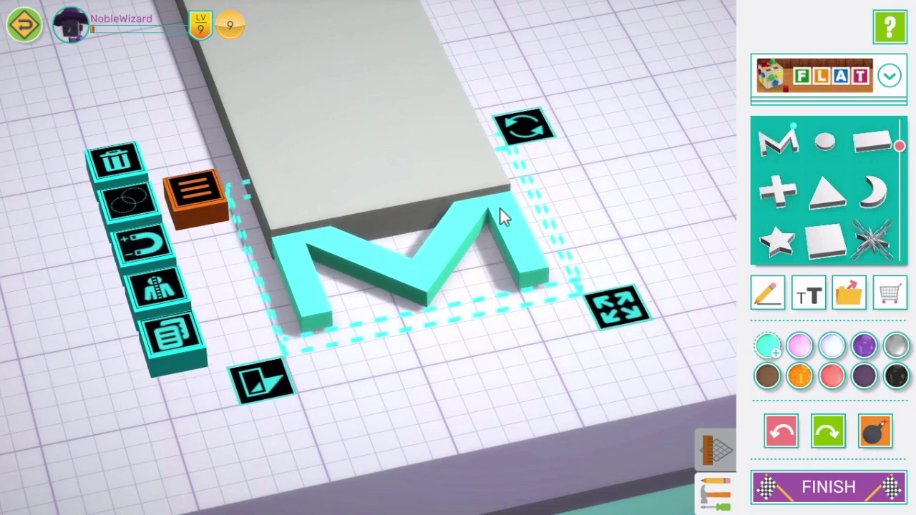
{"action": "left_click_drag", "start_coordinate": [454, 380], "coordinate": [365, 372]}
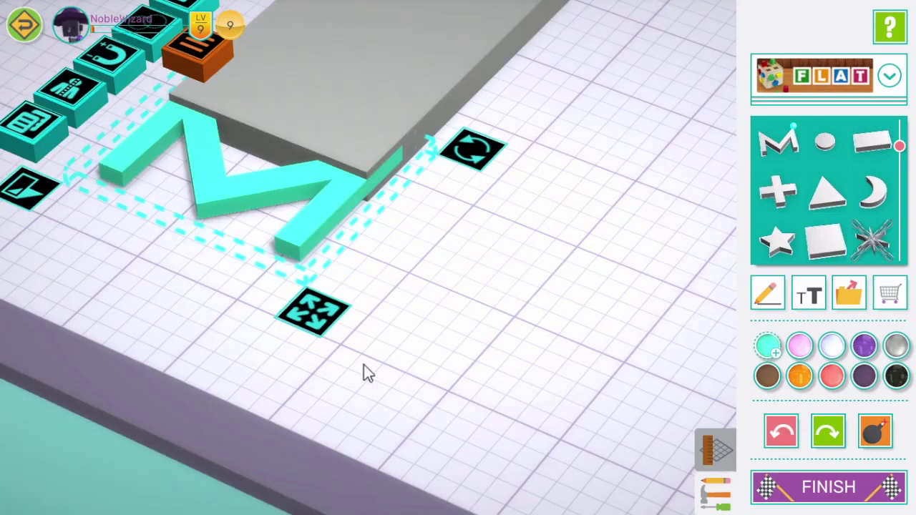
{"action": "left_click", "coordinate": [320, 320]}
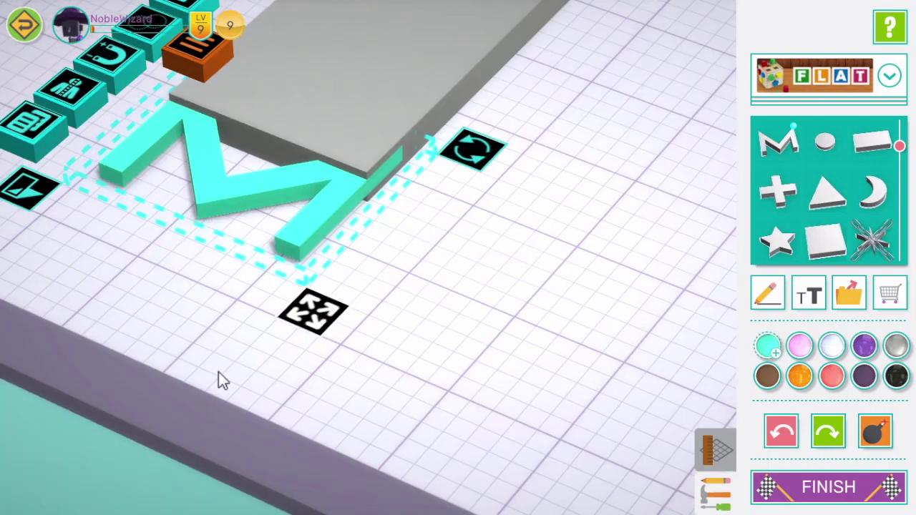
- Stretch the teal M taller so it rises above the grey strip, then deselect it
{"action": "mouse_move", "coordinate": [221, 380]}
{"action": "left_mouse_down"}
{"action": "mouse_move", "coordinate": [325, 303]}
{"action": "mouse_move", "coordinate": [337, 271]}
{"action": "left_mouse_up"}
{"action": "mouse_move", "coordinate": [441, 263]}
{"action": "left_mouse_down"}
{"action": "mouse_move", "coordinate": [450, 394]}
{"action": "mouse_move", "coordinate": [441, 380]}
{"action": "left_mouse_up"}
{"action": "scroll", "coordinate": [441, 380], "scroll_direction": "up", "scroll_amount": 5}
{"action": "left_click", "coordinate": [322, 464]}
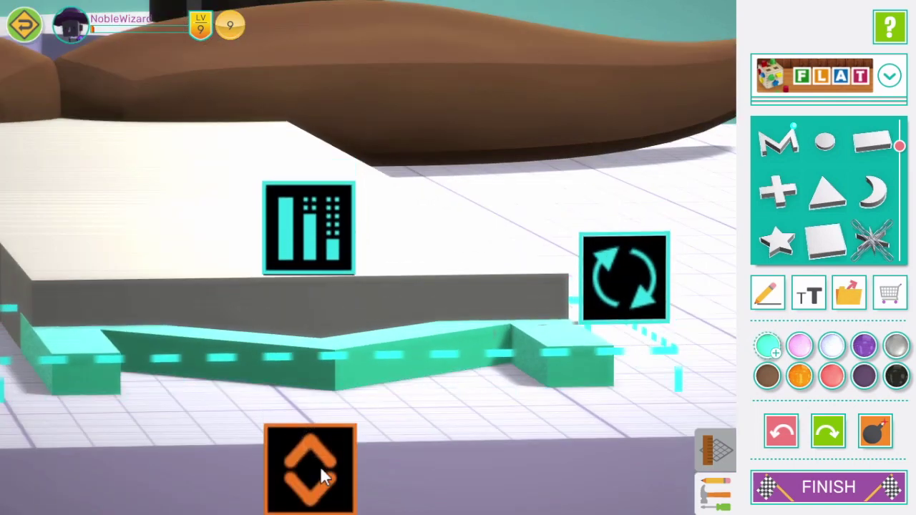
{"action": "left_click_drag", "start_coordinate": [321, 464], "coordinate": [321, 458]}
{"action": "mouse_move", "coordinate": [313, 232]}
{"action": "left_mouse_down"}
{"action": "mouse_move", "coordinate": [312, 222]}
{"action": "mouse_move", "coordinate": [315, 244]}
{"action": "left_mouse_up"}
{"action": "left_click_drag", "start_coordinate": [327, 470], "coordinate": [326, 461]}
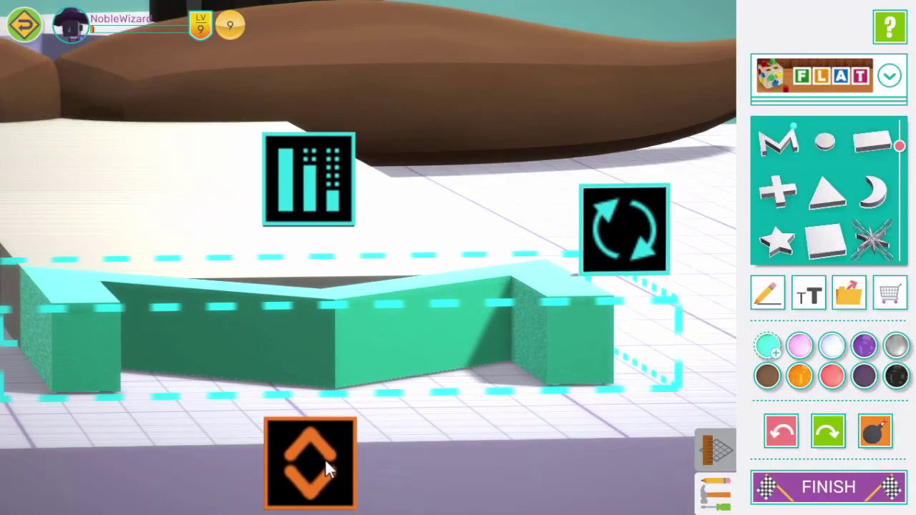
{"action": "left_click", "coordinate": [584, 452]}
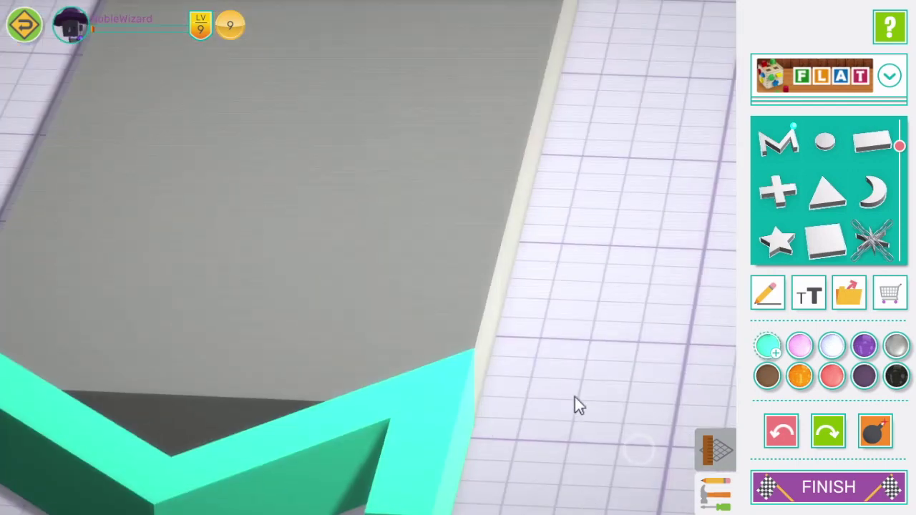
{"action": "scroll", "coordinate": [575, 396], "scroll_direction": "down", "scroll_amount": 5}
{"action": "scroll", "coordinate": [577, 360], "scroll_direction": "up", "scroll_amount": 3}
- Add a grey triangle and rotate it to point downward
{"action": "right_click_drag", "start_coordinate": [579, 444], "coordinate": [555, 403]}
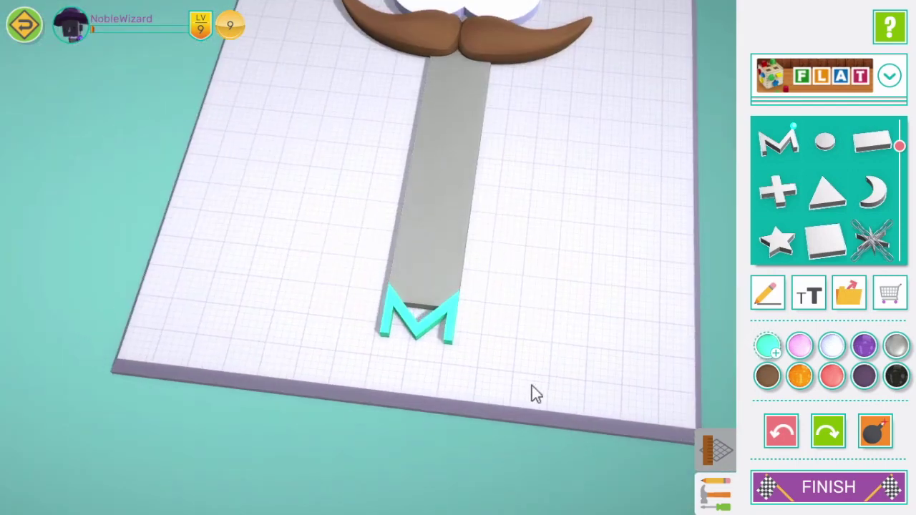
{"action": "scroll", "coordinate": [555, 402], "scroll_direction": "up", "scroll_amount": 5}
{"action": "left_click_drag", "start_coordinate": [538, 438], "coordinate": [536, 397]}
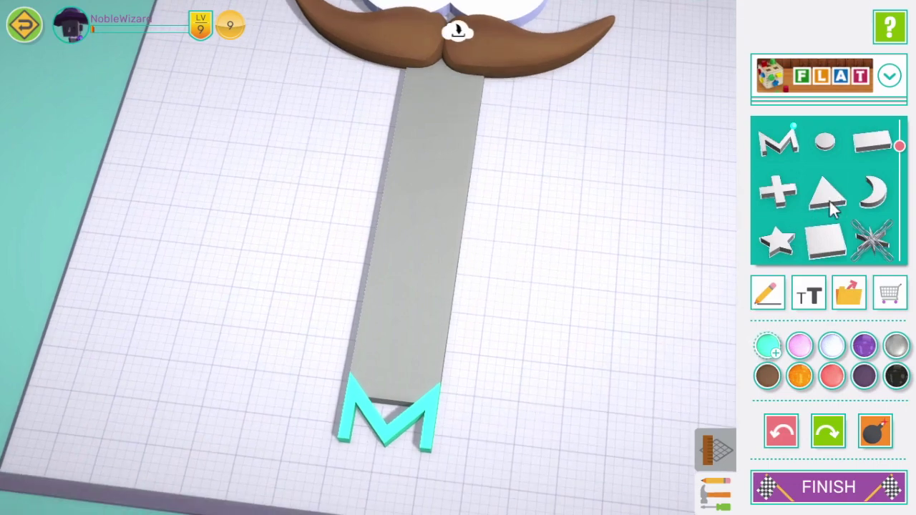
{"action": "left_click", "coordinate": [828, 200]}
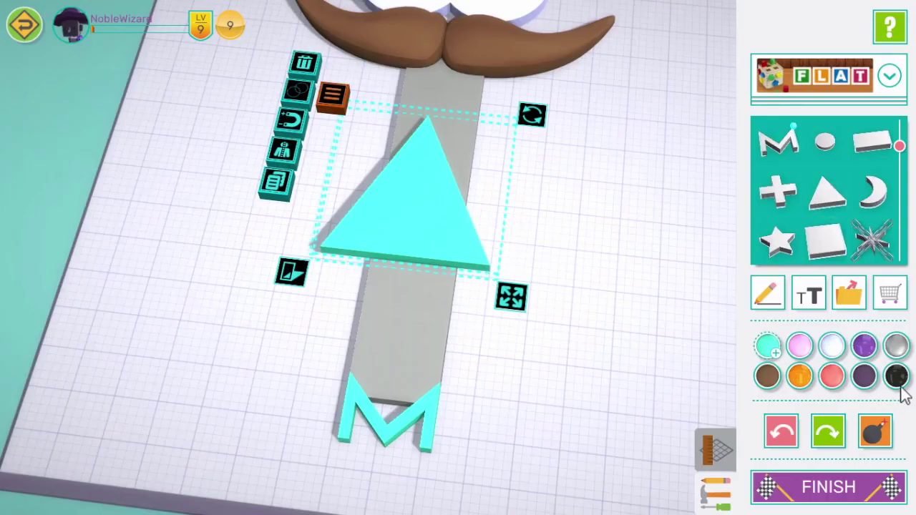
{"action": "left_click", "coordinate": [897, 351]}
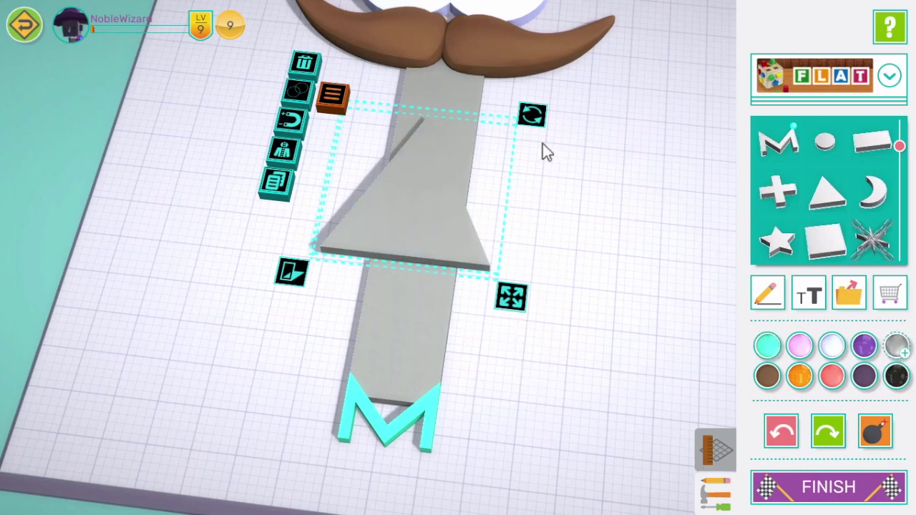
{"action": "mouse_move", "coordinate": [533, 116]}
{"action": "left_mouse_down"}
{"action": "mouse_move", "coordinate": [284, 187]}
{"action": "mouse_move", "coordinate": [312, 302]}
{"action": "left_mouse_up"}
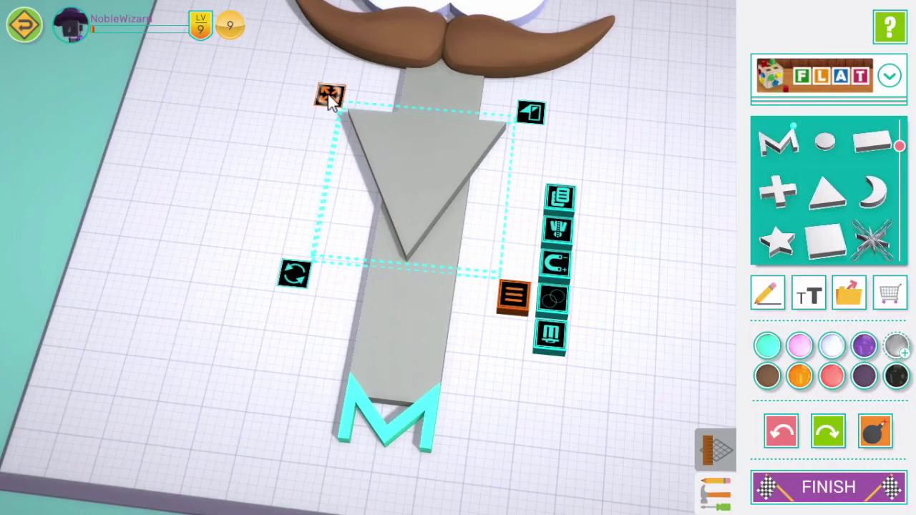
- Unlock its proportions, shrink it to a small wedge, and drag it onto the teal M
{"action": "left_click", "coordinate": [330, 100]}
{"action": "mouse_move", "coordinate": [330, 100]}
{"action": "left_mouse_down"}
{"action": "mouse_move", "coordinate": [376, 193]}
{"action": "mouse_move", "coordinate": [421, 212]}
{"action": "left_mouse_up"}
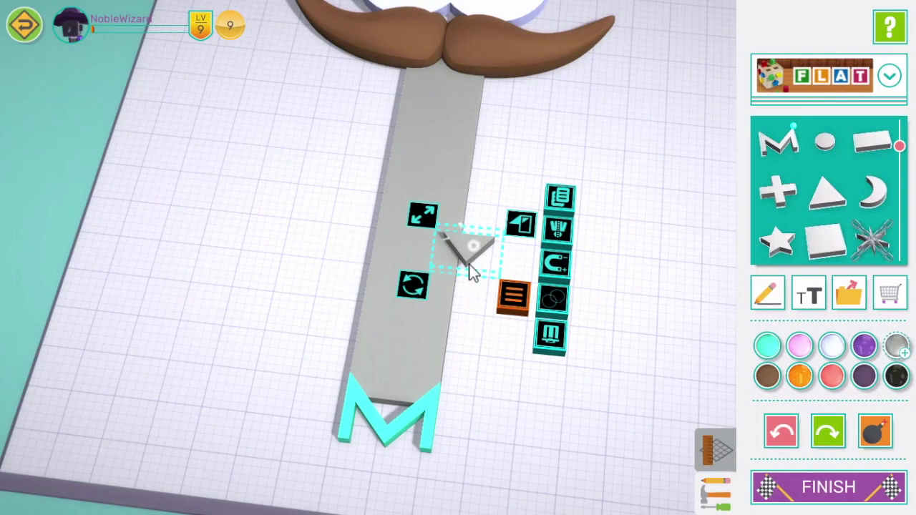
{"action": "left_click_drag", "start_coordinate": [472, 272], "coordinate": [404, 395]}
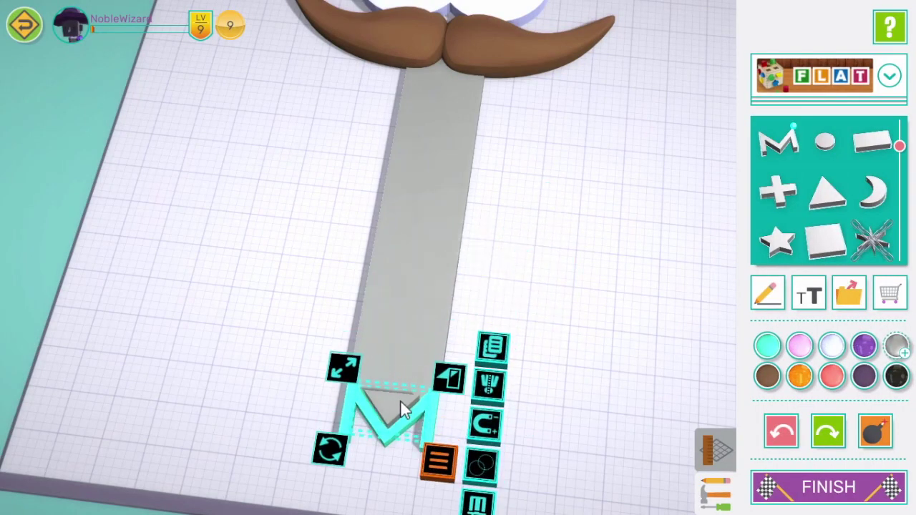
- From a low side view, lower the grey triangle down to board level
{"action": "left_click_drag", "start_coordinate": [599, 356], "coordinate": [594, 310]}
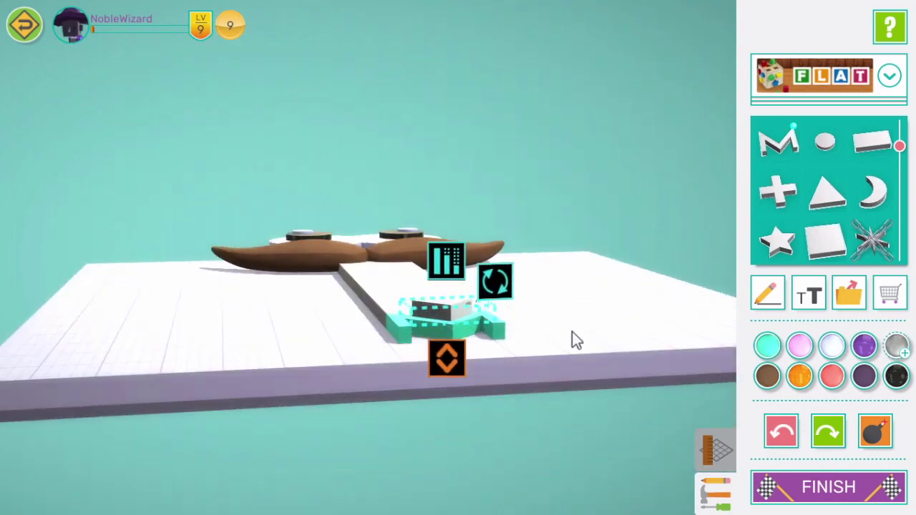
{"action": "scroll", "coordinate": [471, 372], "scroll_direction": "up", "scroll_amount": 3}
{"action": "left_click_drag", "start_coordinate": [441, 423], "coordinate": [442, 467]}
{"action": "scroll", "coordinate": [613, 368], "scroll_direction": "up", "scroll_amount": 3}
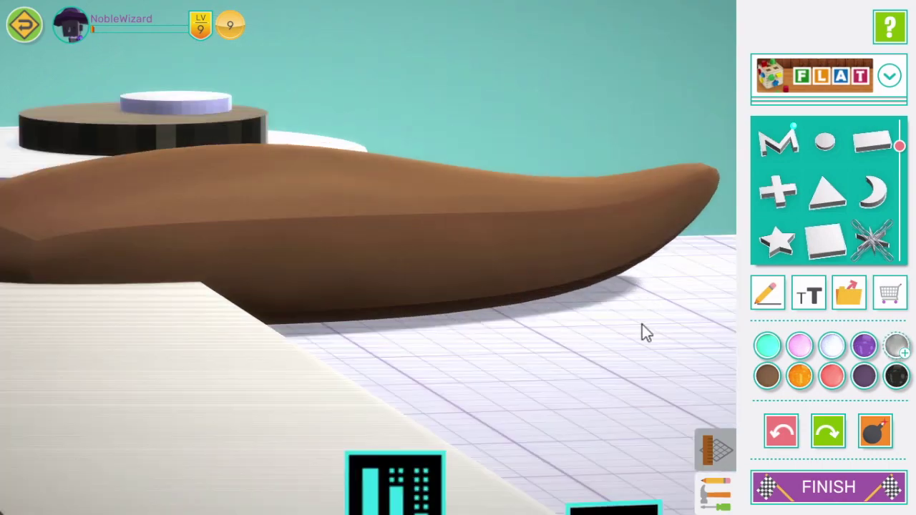
{"action": "scroll", "coordinate": [642, 331], "scroll_direction": "up", "scroll_amount": 3}
{"action": "scroll", "coordinate": [474, 438], "scroll_direction": "up", "scroll_amount": 3}
{"action": "scroll", "coordinate": [529, 224], "scroll_direction": "down", "scroll_amount": 3}
{"action": "scroll", "coordinate": [572, 84], "scroll_direction": "down", "scroll_amount": 3}
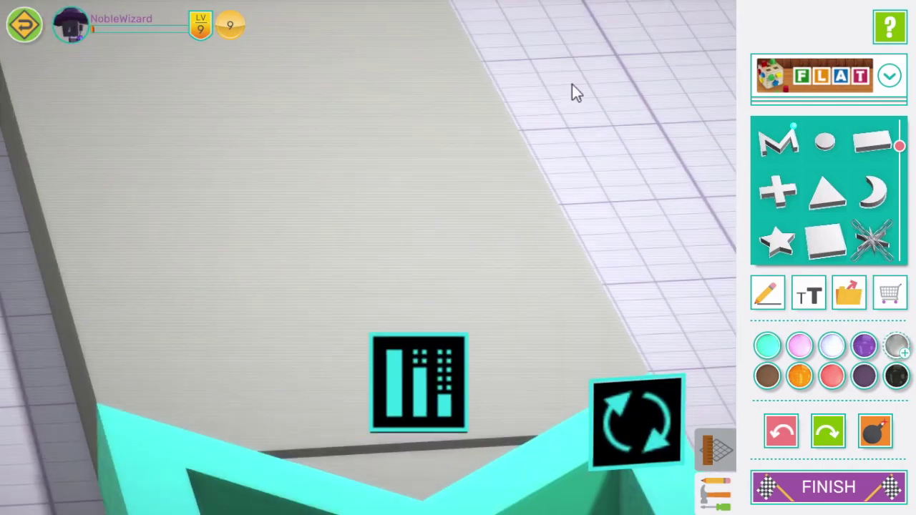
{"action": "scroll", "coordinate": [566, 280], "scroll_direction": "down", "scroll_amount": 2}
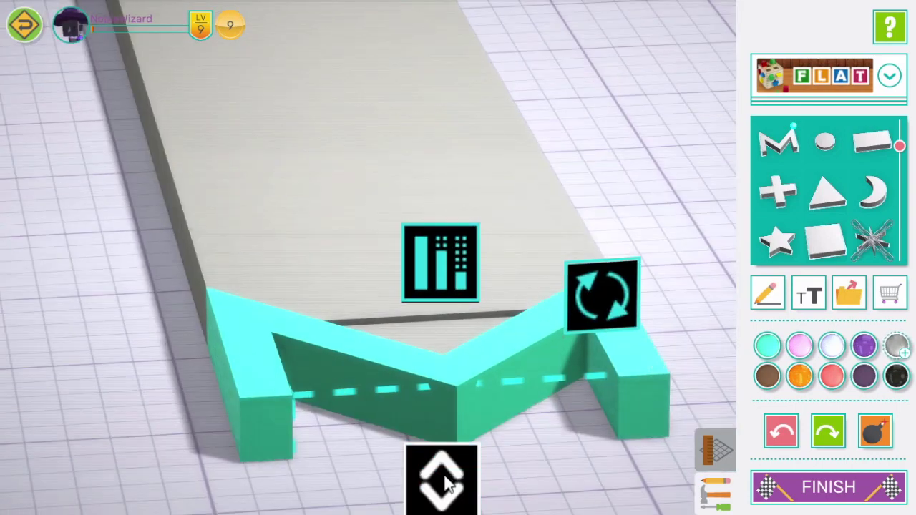
- Fine-tune the teal M's height, then deselect it
{"action": "left_click_drag", "start_coordinate": [442, 473], "coordinate": [442, 465]}
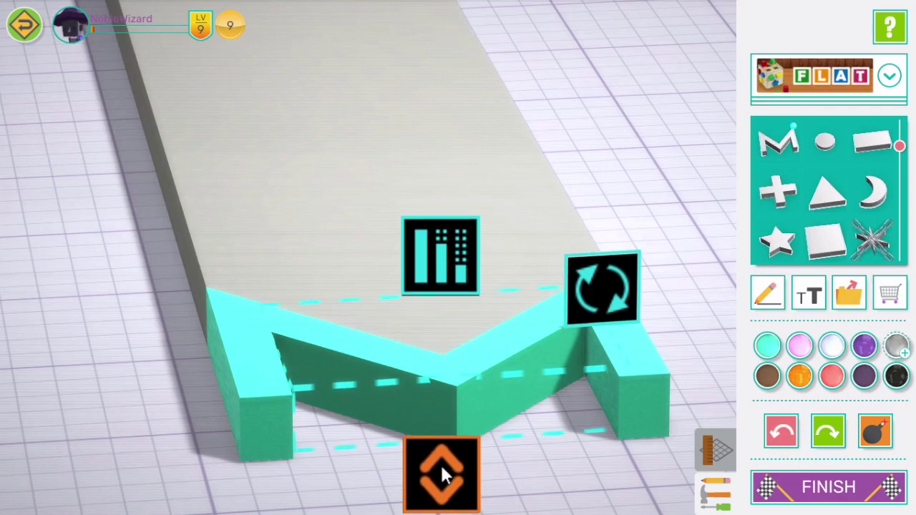
{"action": "left_click_drag", "start_coordinate": [442, 466], "coordinate": [440, 463]}
{"action": "left_click", "coordinate": [600, 427]}
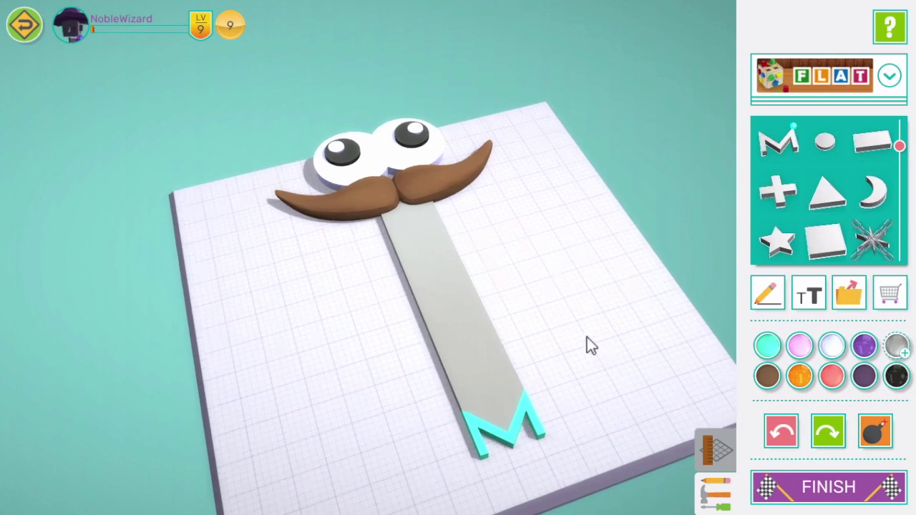
- Finish the design, title it 'moustache bookmark', and publish it to the gallery
{"action": "left_click", "coordinate": [832, 490]}
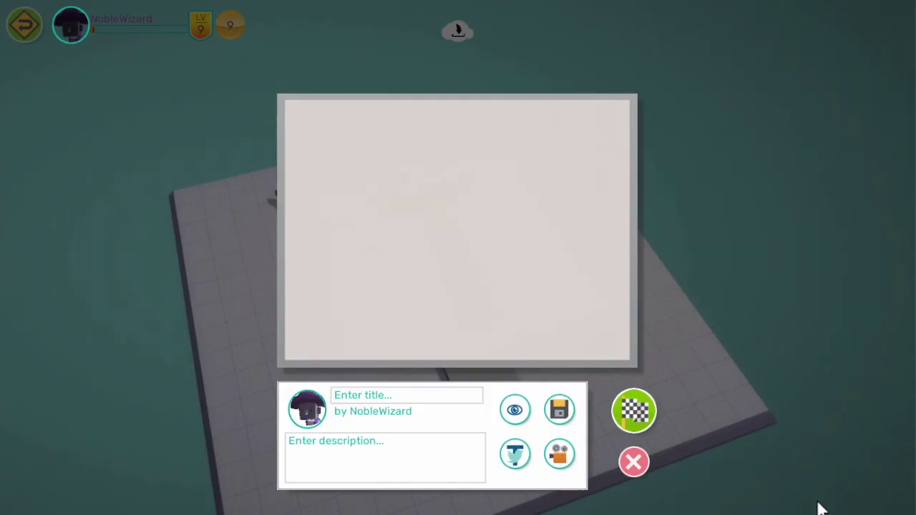
{"action": "left_click", "coordinate": [418, 397]}
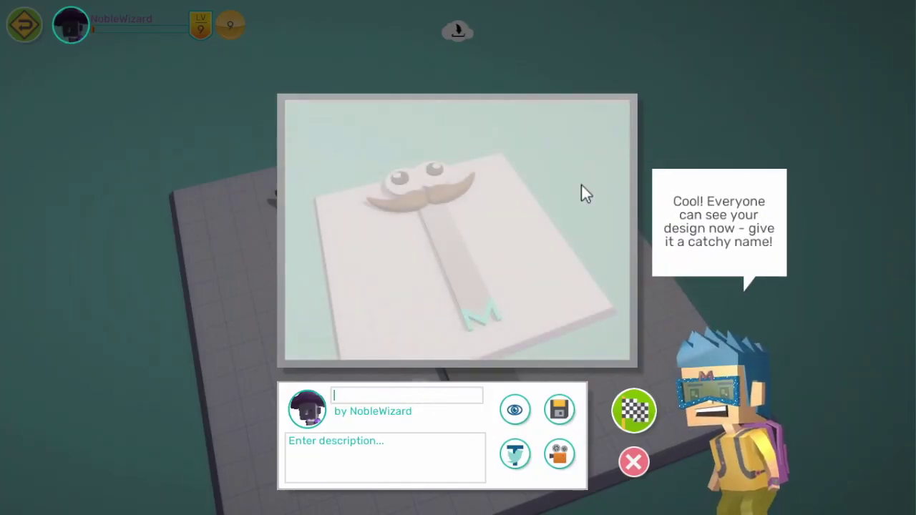
{"action": "type", "text": "moustac"}
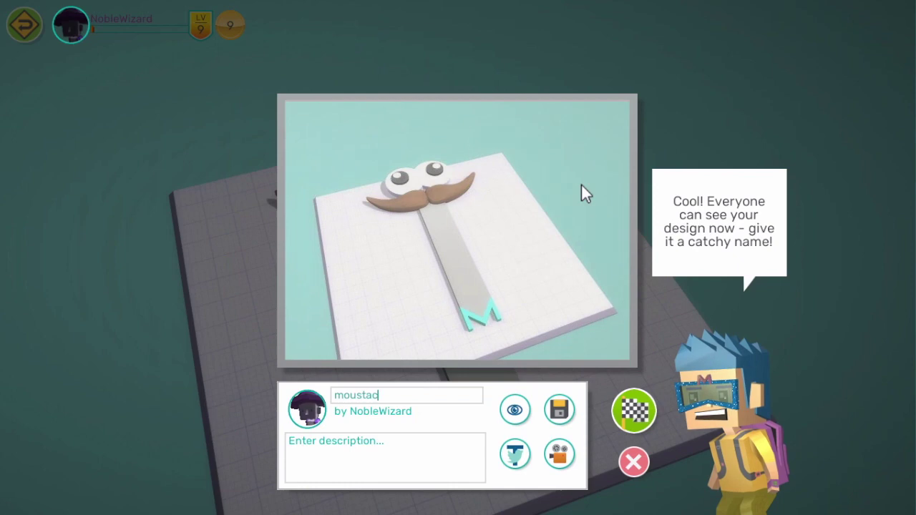
{"action": "type", "text": "he bookmark"}
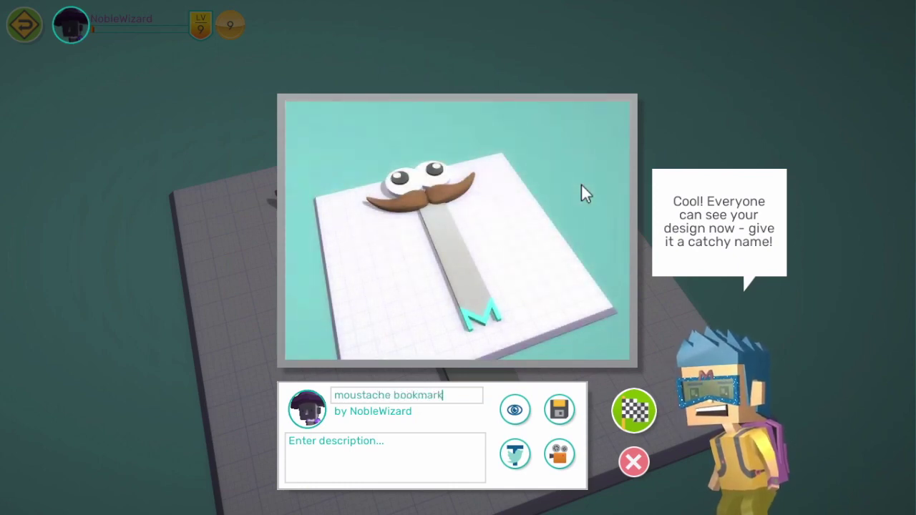
{"action": "left_click", "coordinate": [629, 417]}
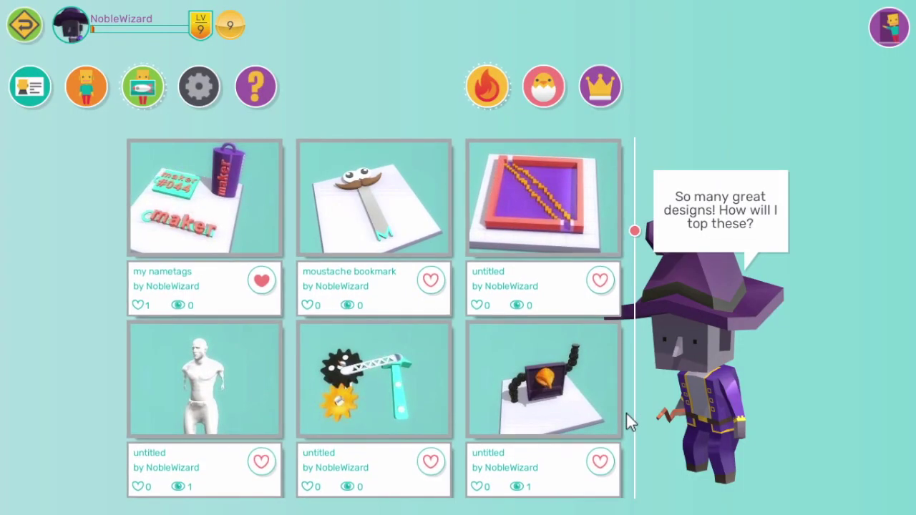
- From the moustache bookmark's details, start a Bookmark competition entry and focus the email field
{"action": "left_click", "coordinate": [403, 225]}
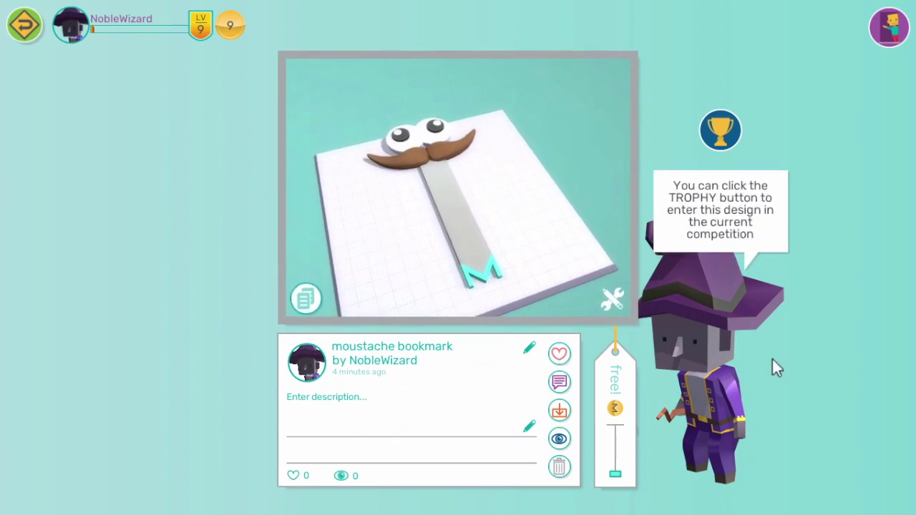
{"action": "left_click", "coordinate": [721, 133]}
{"action": "left_click", "coordinate": [358, 264]}
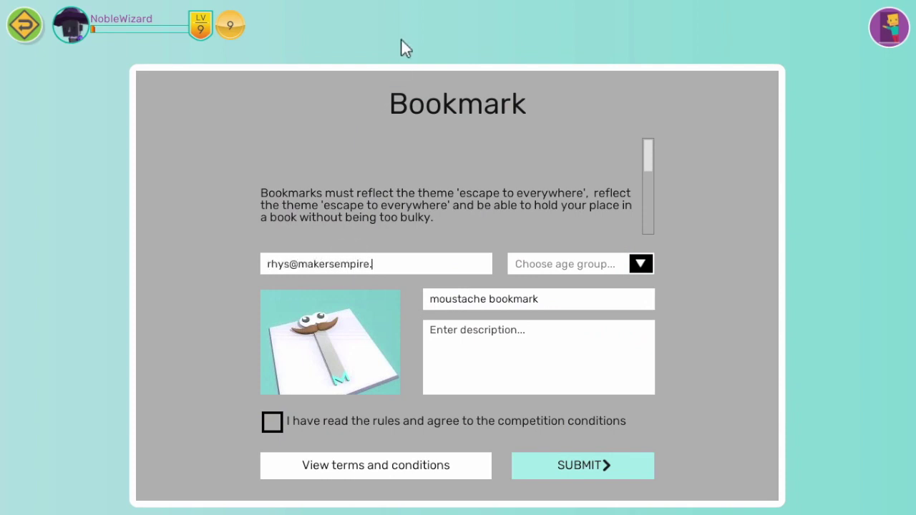
- Choose age group '14 or over', enter the description 'what page you are up to!', and accept the rules
{"action": "left_click", "coordinate": [643, 264]}
{"action": "left_click", "coordinate": [536, 347]}
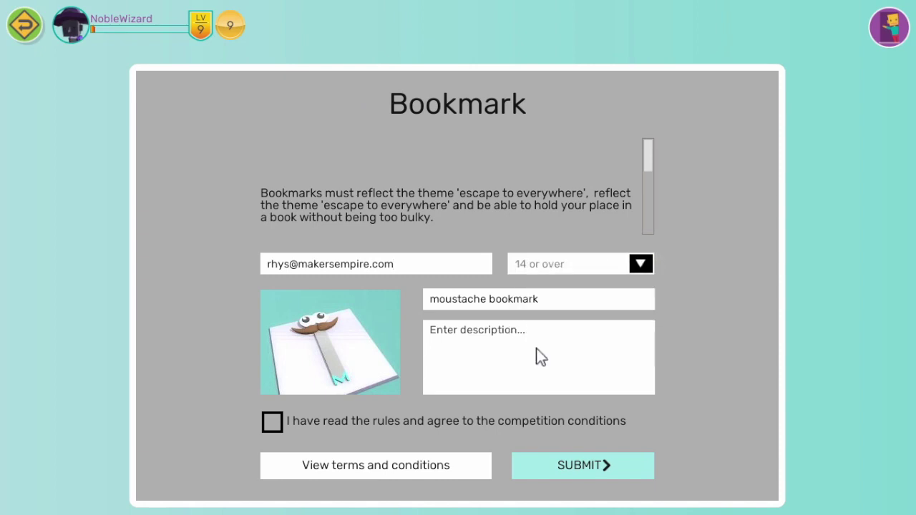
{"action": "left_click", "coordinate": [529, 353]}
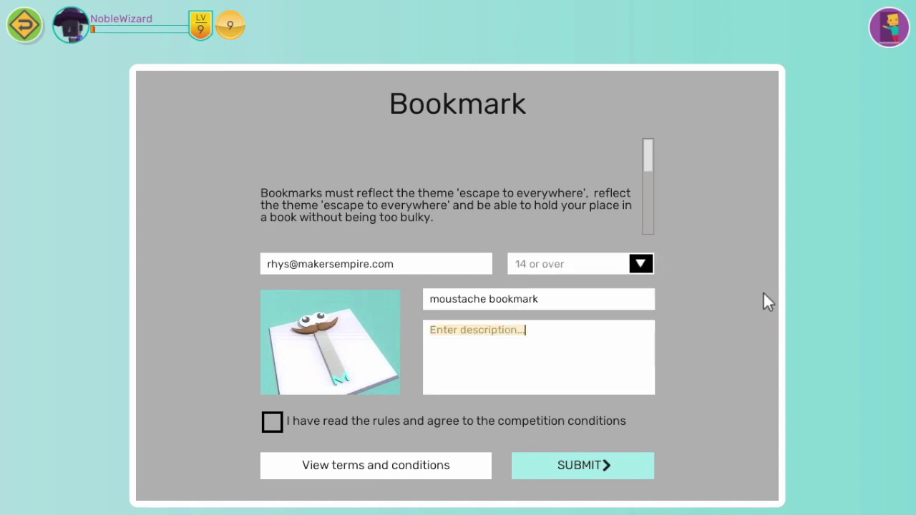
{"action": "key", "text": "BackSpace"}
{"action": "type", "text": "You can use this to REMEMBER"}
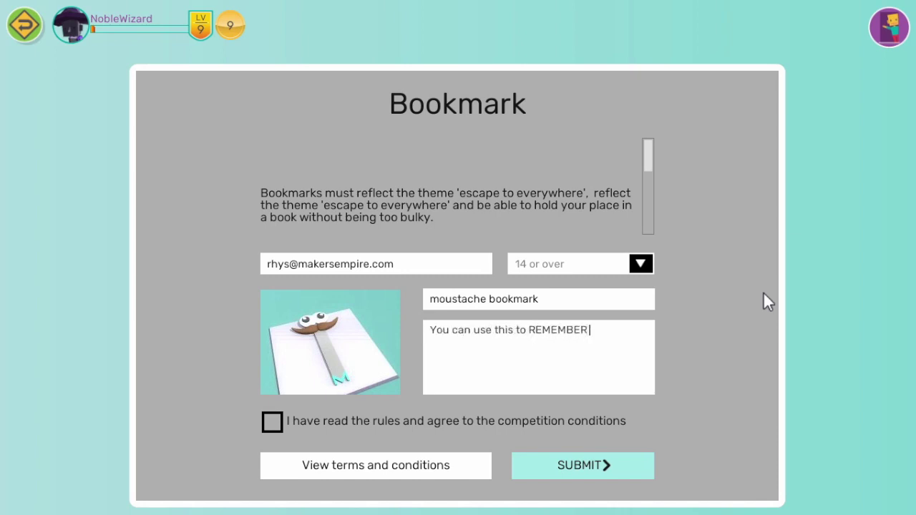
{"action": "type", "text": "what"}
{"action": "type", "text": " page you are up to!"}
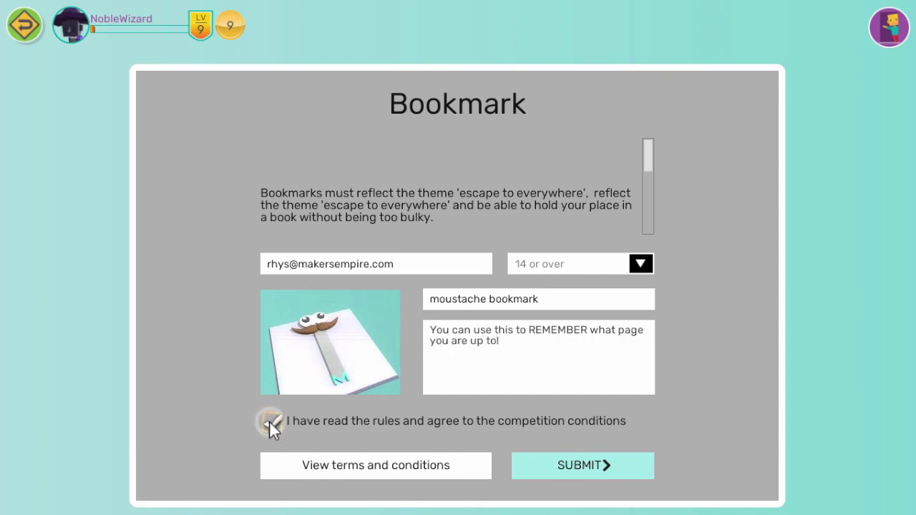
{"action": "left_click", "coordinate": [270, 422]}
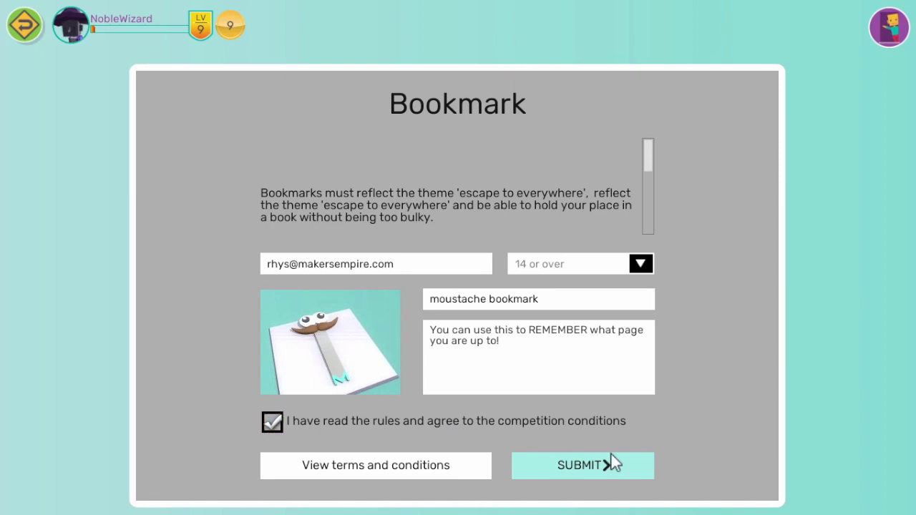